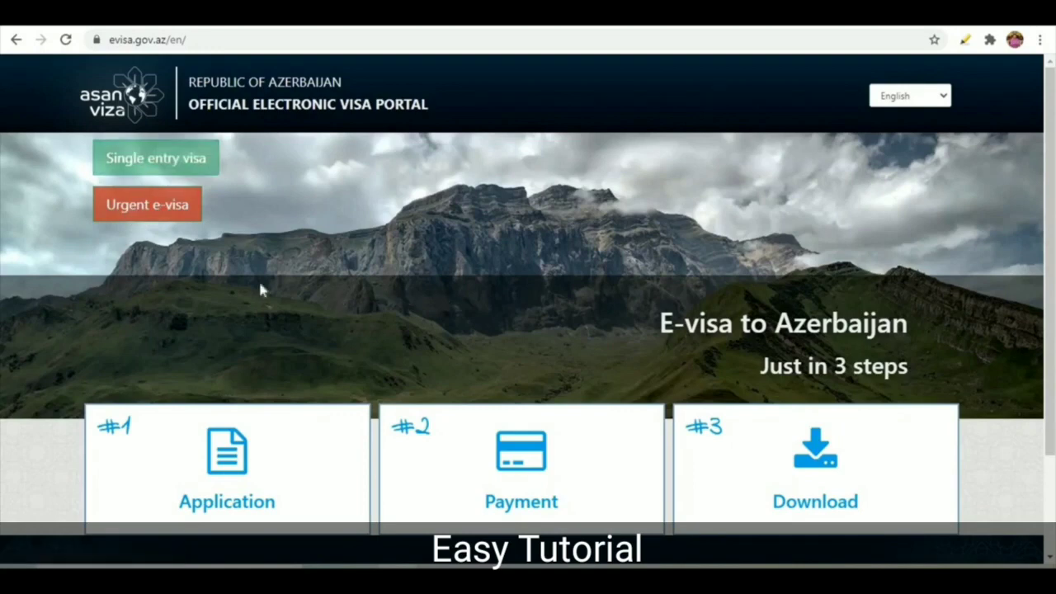
Step: Start a single-entry visa application and confirm acceptance of the important notice requirements
click(168, 169)
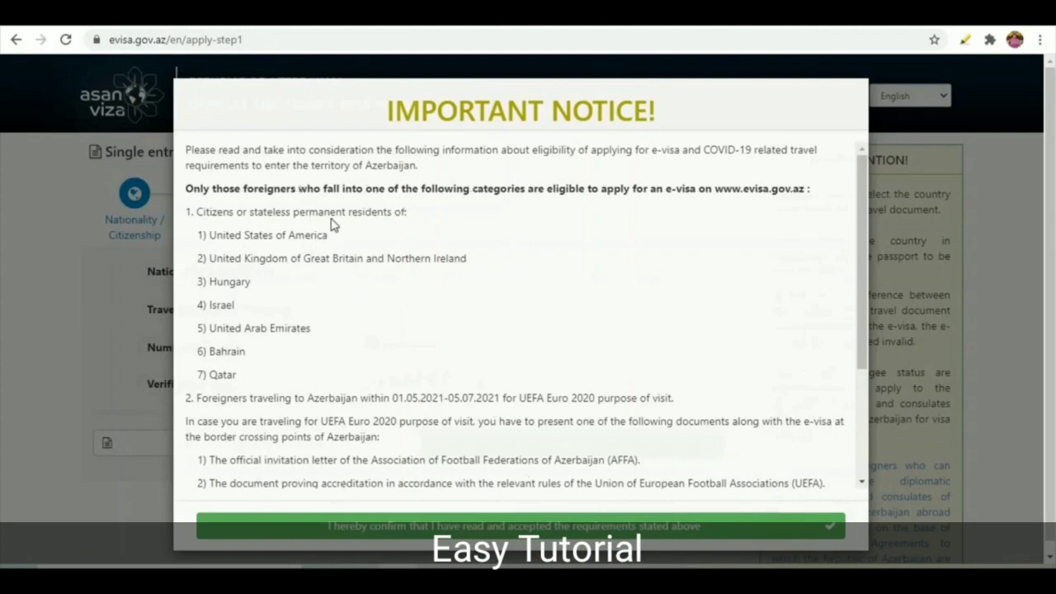
click(379, 528)
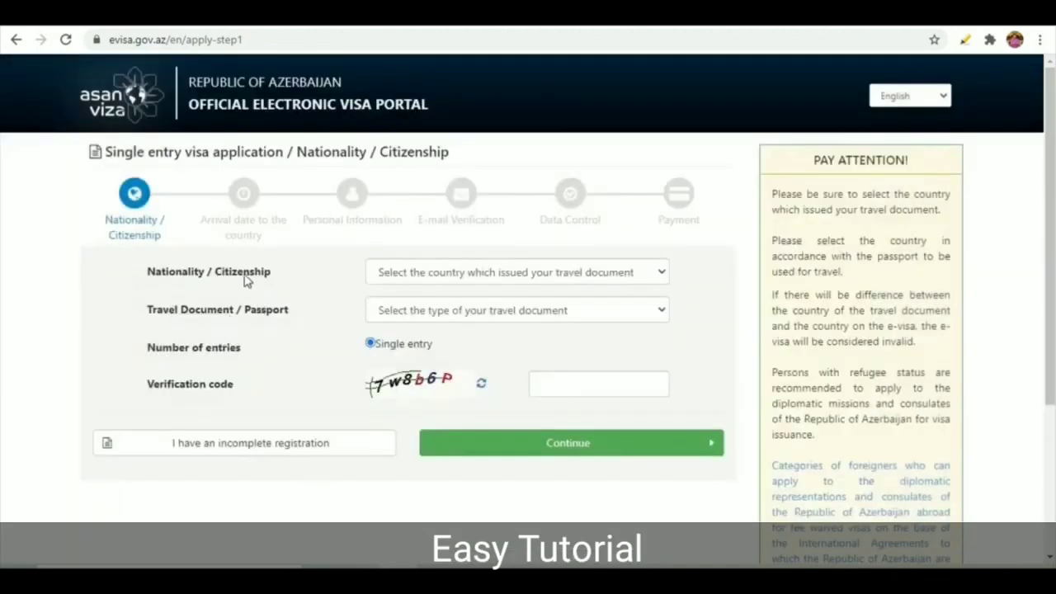
Step: Choose Pakistan nationality and Ordinary passport, enter the verification code, and continue
click(424, 275)
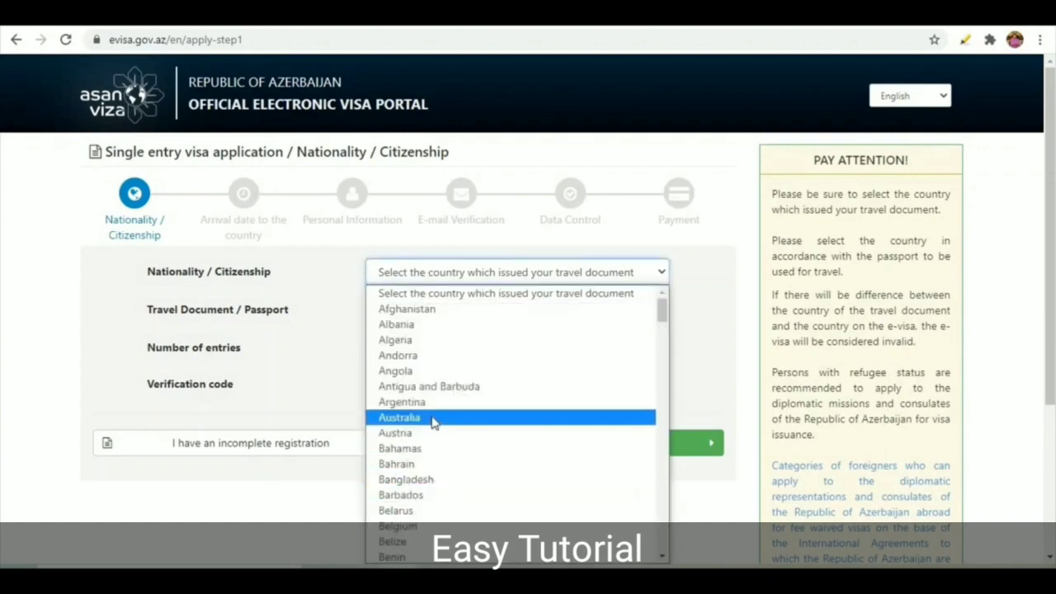
key(p)
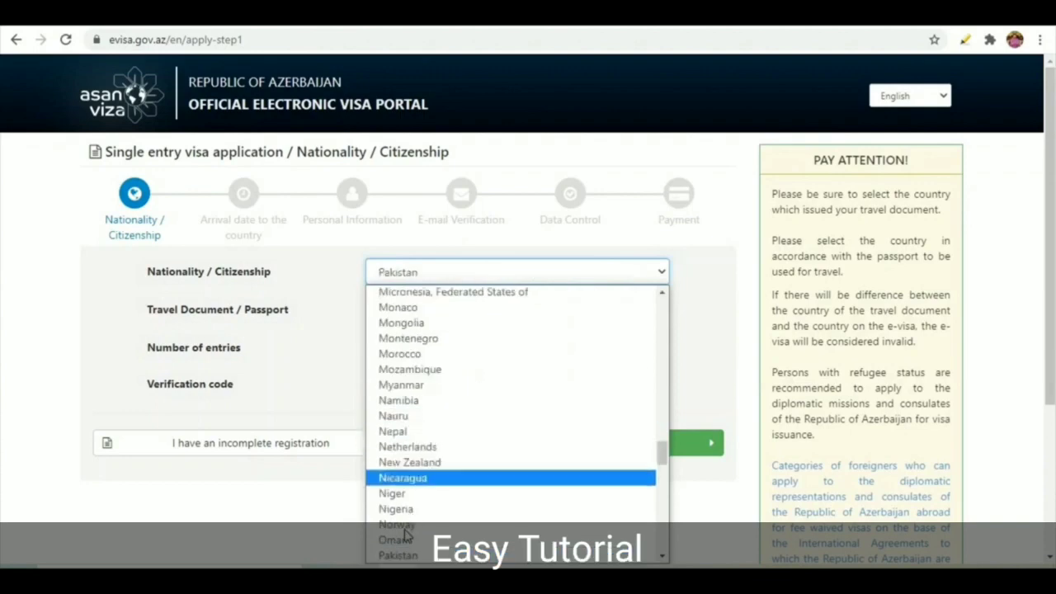
click(400, 551)
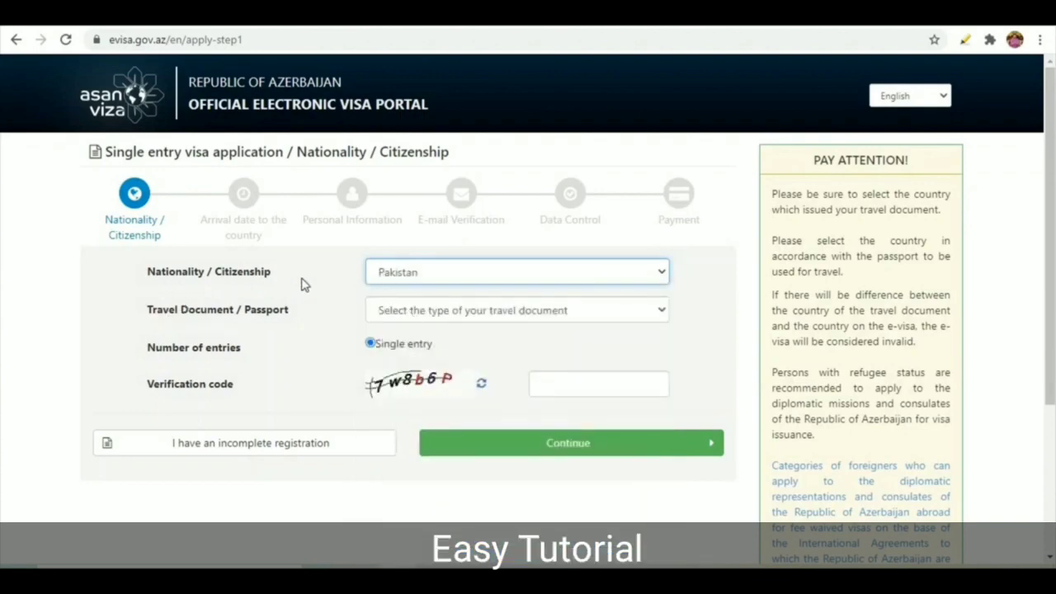
click(394, 311)
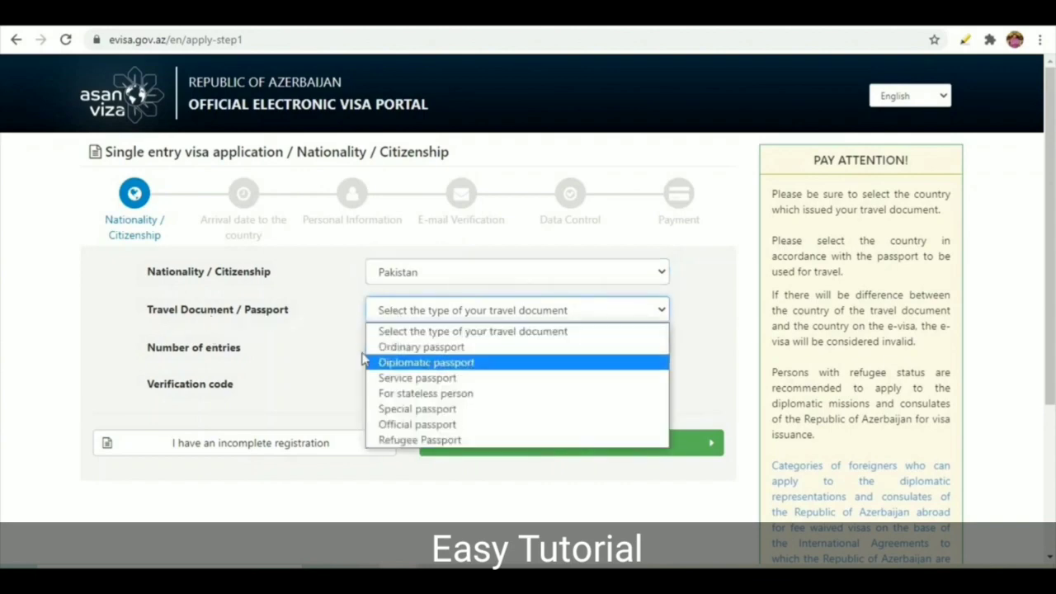
click(410, 350)
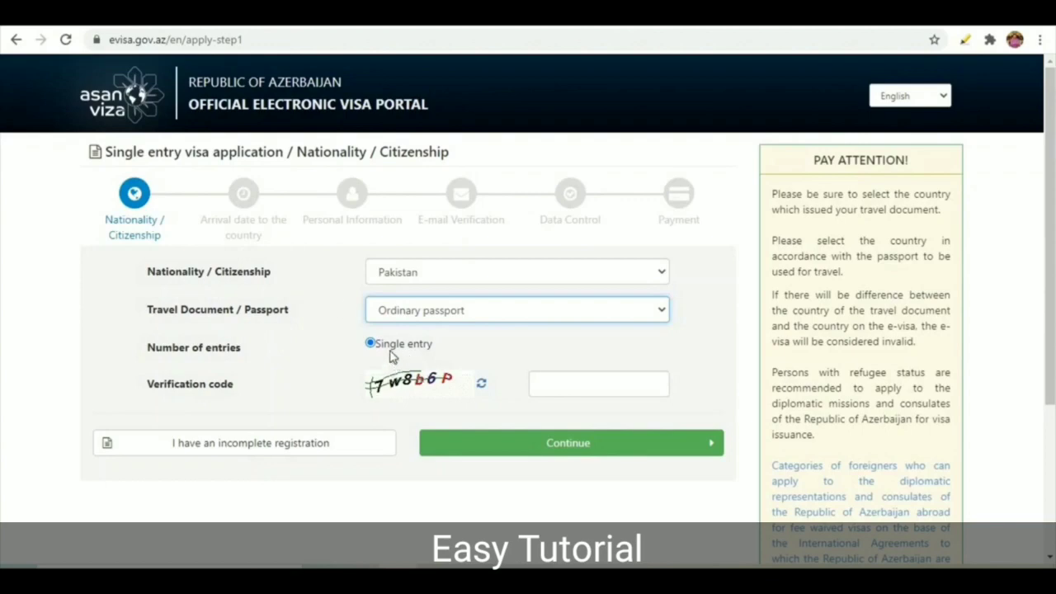
text(7w8b8P)
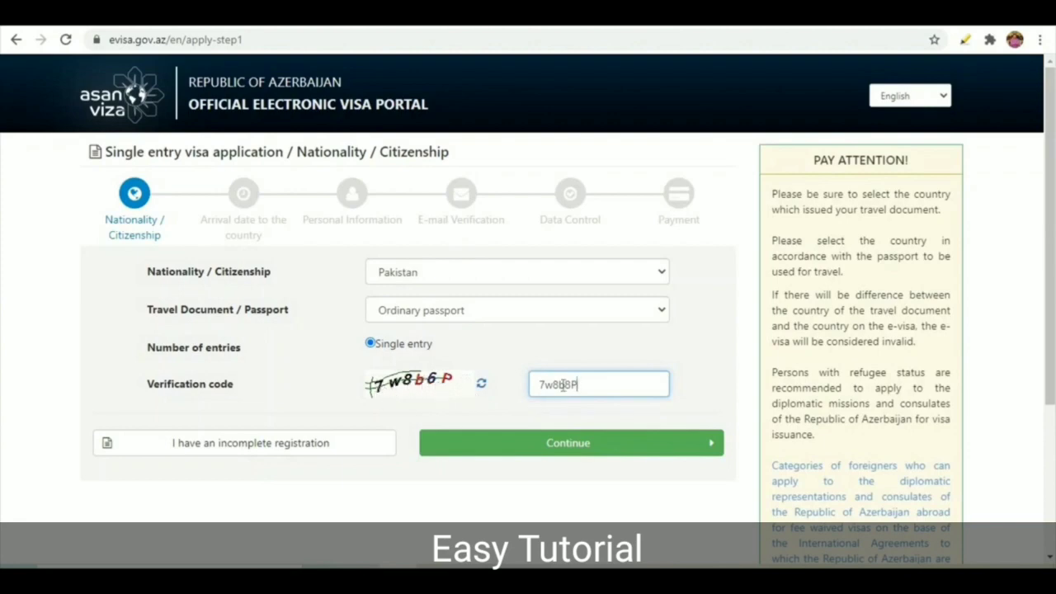
click(585, 450)
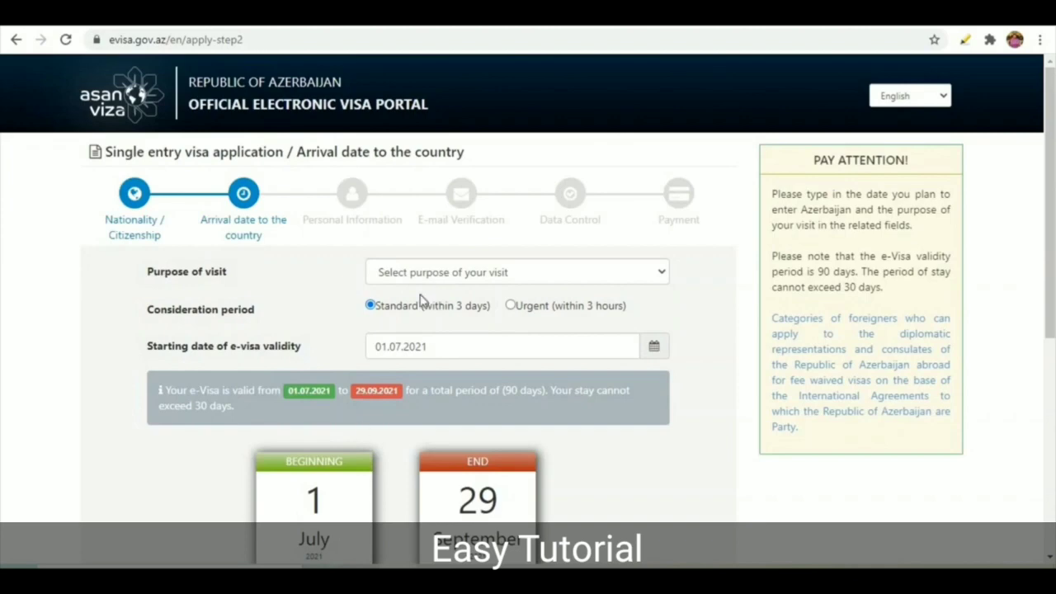
Step: Select Tourism as the purpose of visit
scroll(421, 296, down, 5)
scroll(421, 297, up, 5)
click(415, 277)
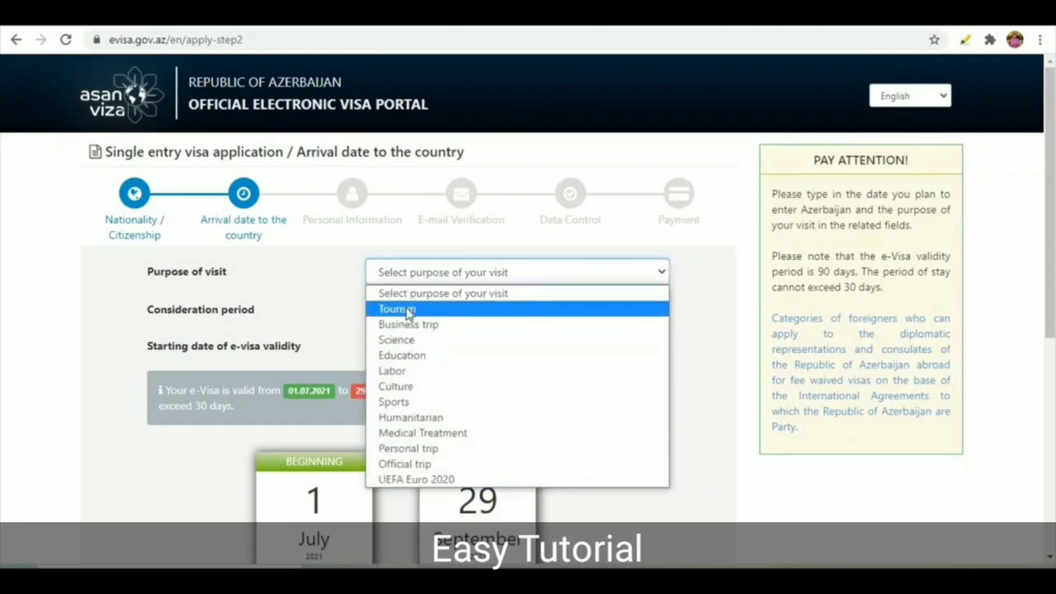
click(406, 312)
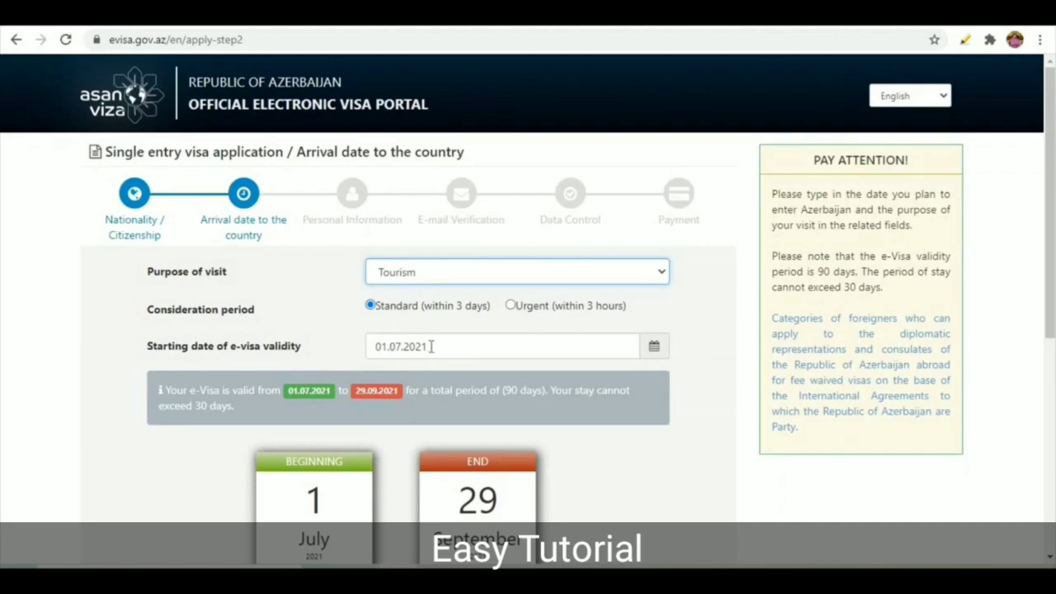
Step: Review the 30-day stay note, 01.07.2021–29.09.2021 validity and 20+3 USD fees
scroll(430, 346, down, 3)
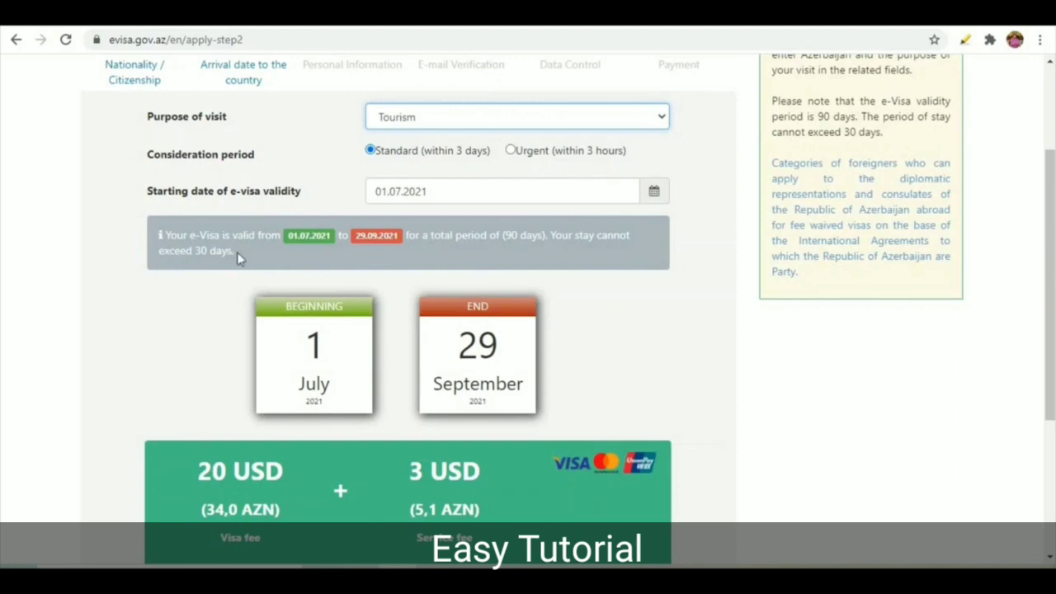
drag(237, 258, 158, 237)
click(376, 247)
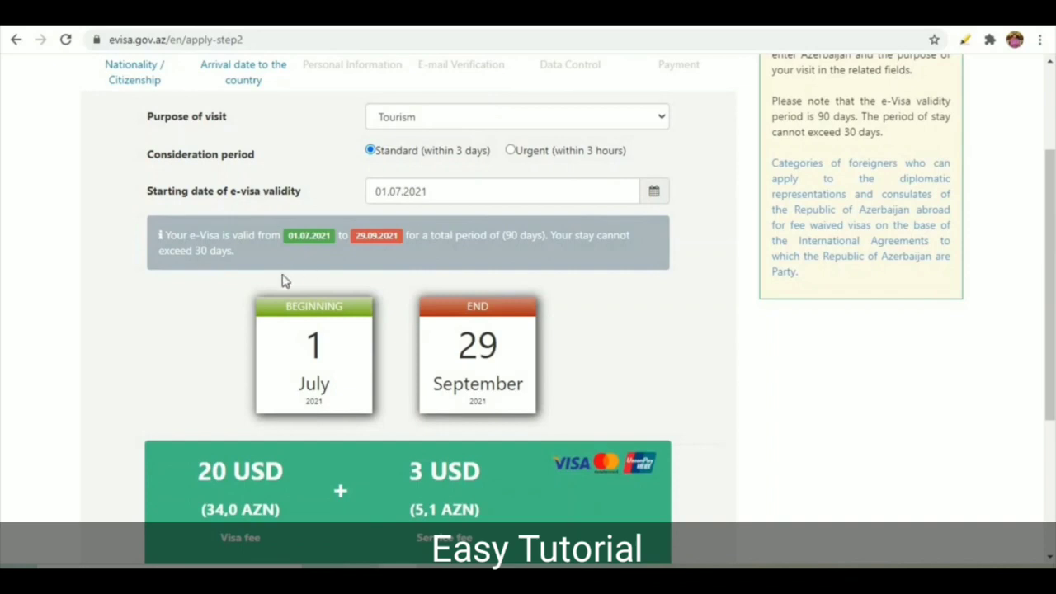
scroll(283, 281, down, 2)
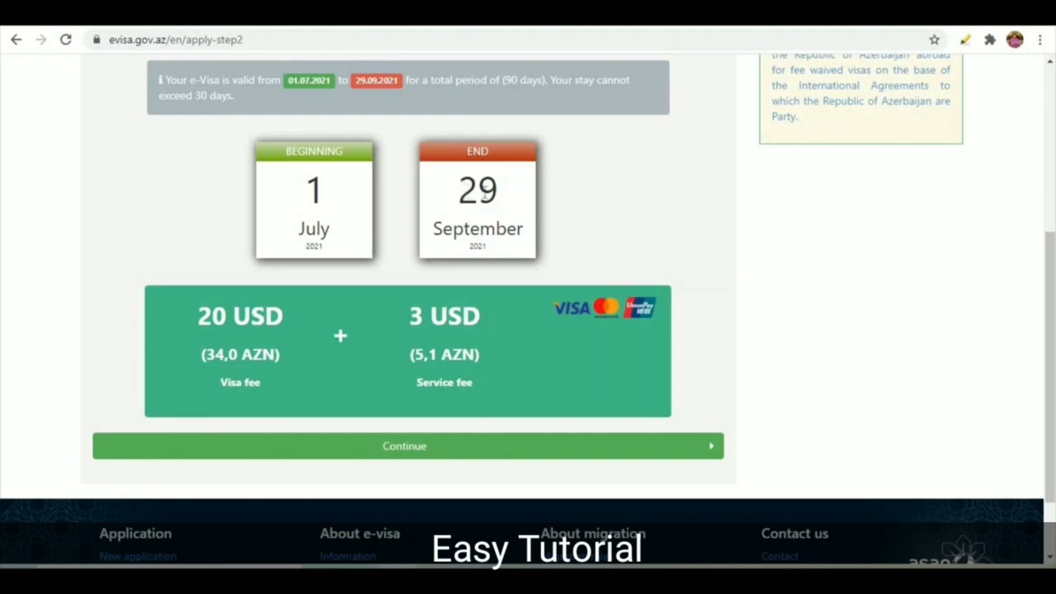
scroll(353, 242, down, 1)
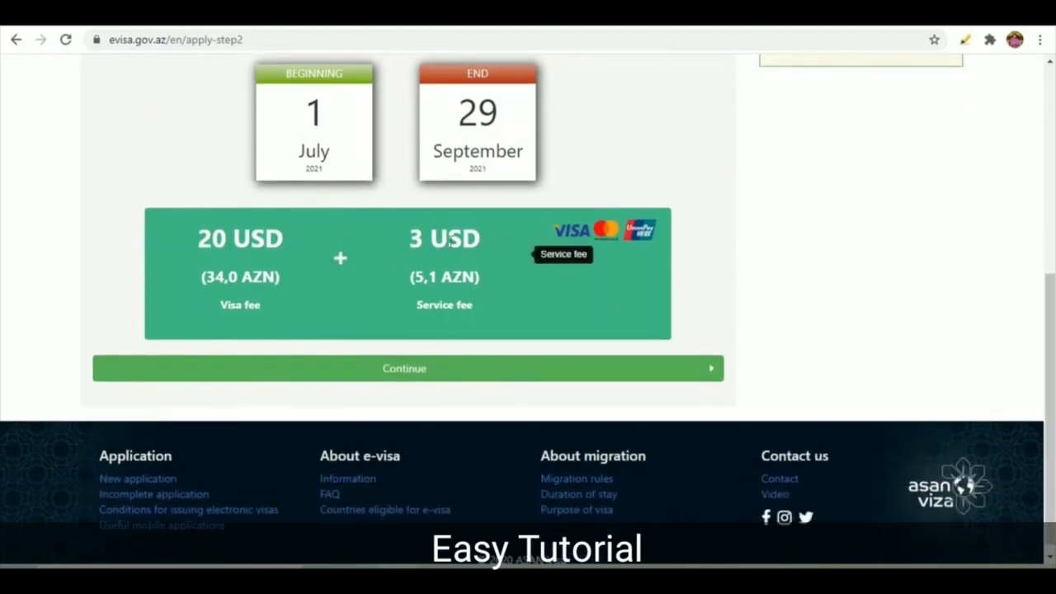
Step: Continue past the arrival-date step and accept the electronic visa issuing conditions
click(392, 369)
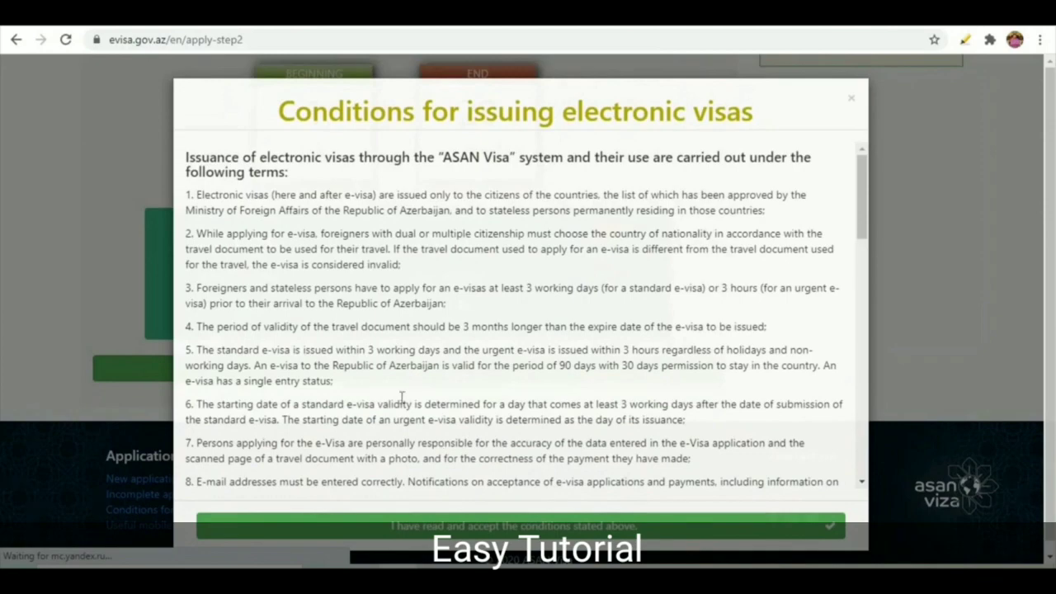
scroll(436, 251, down, 4)
scroll(436, 252, up, 4)
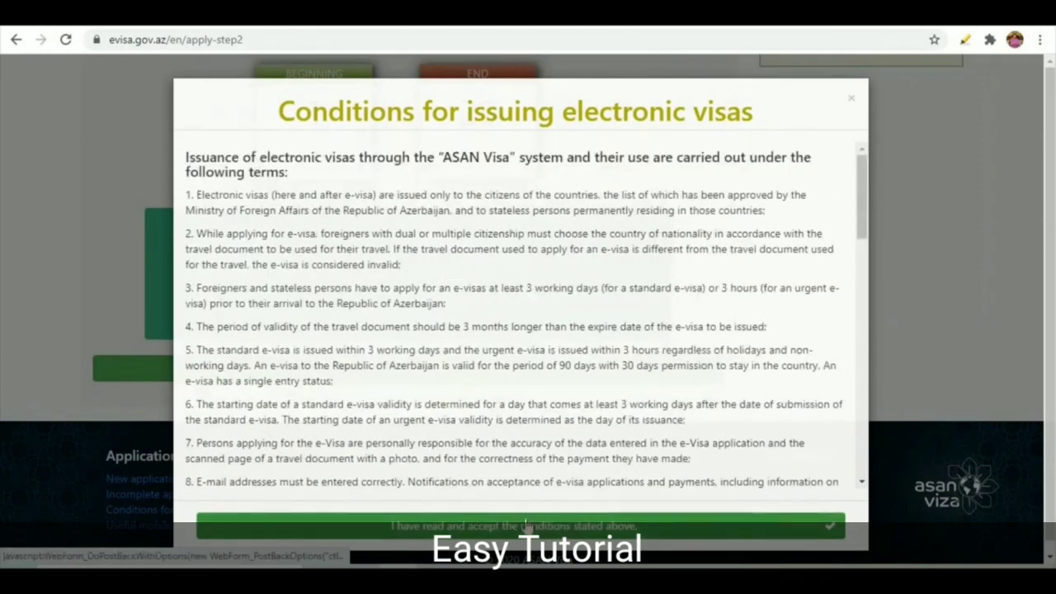
click(526, 525)
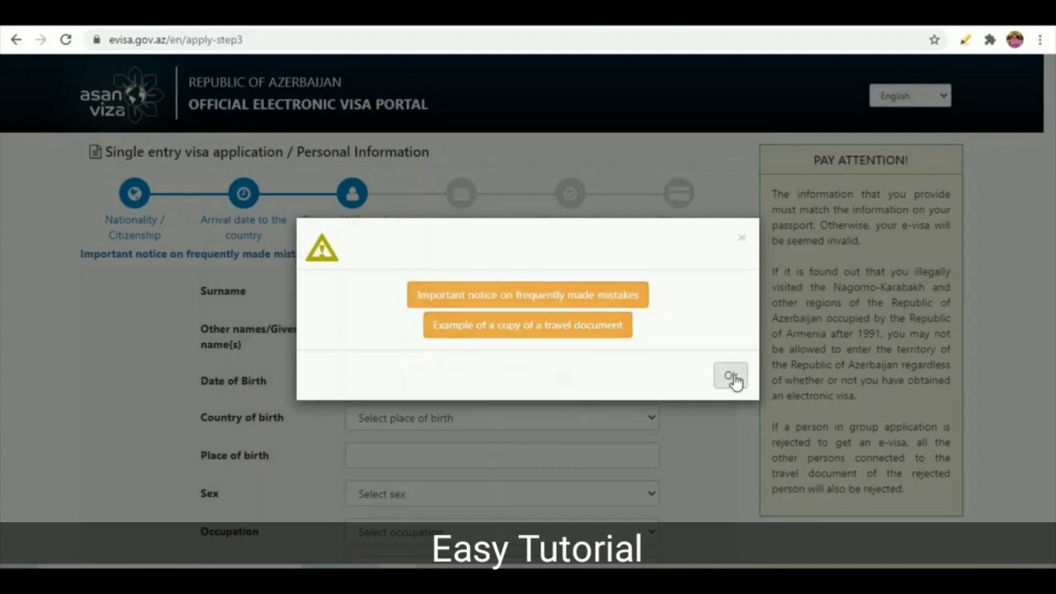
Step: Dismiss the frequent-mistakes warning and enter the applicant's surname and given names
click(730, 377)
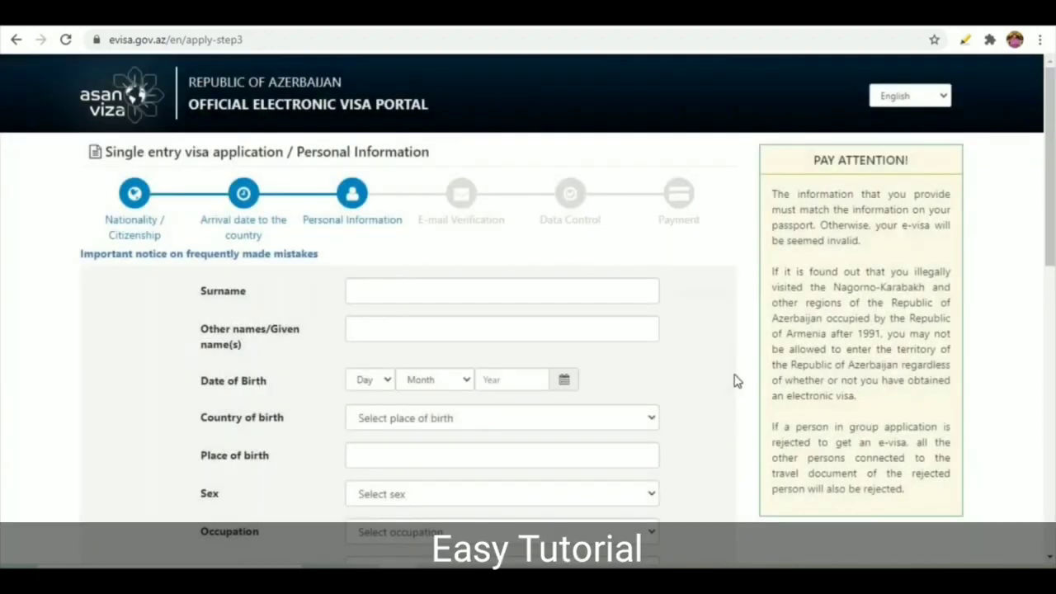
click(387, 284)
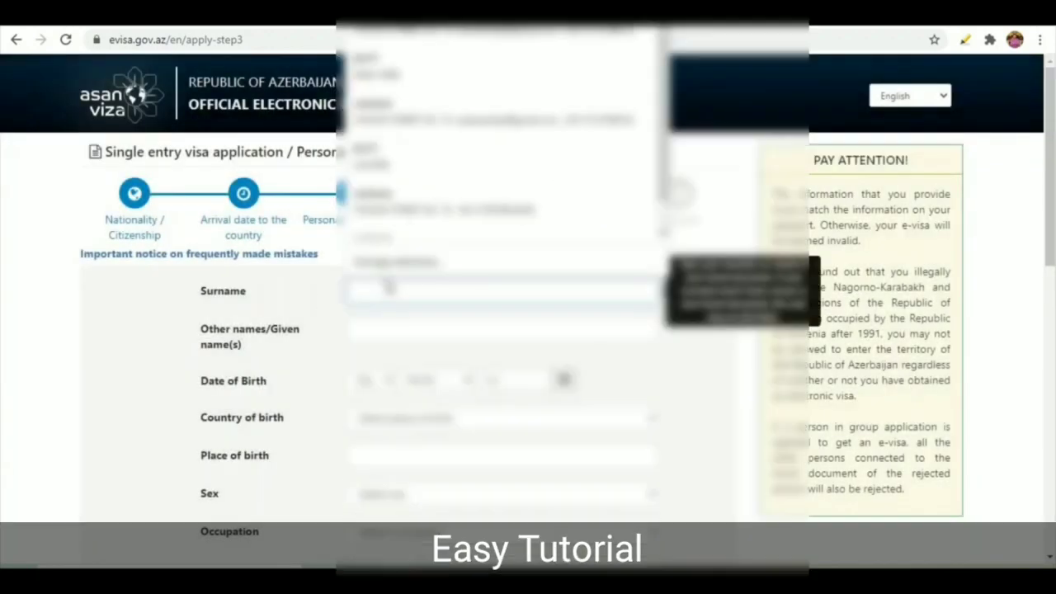
key(Tab)
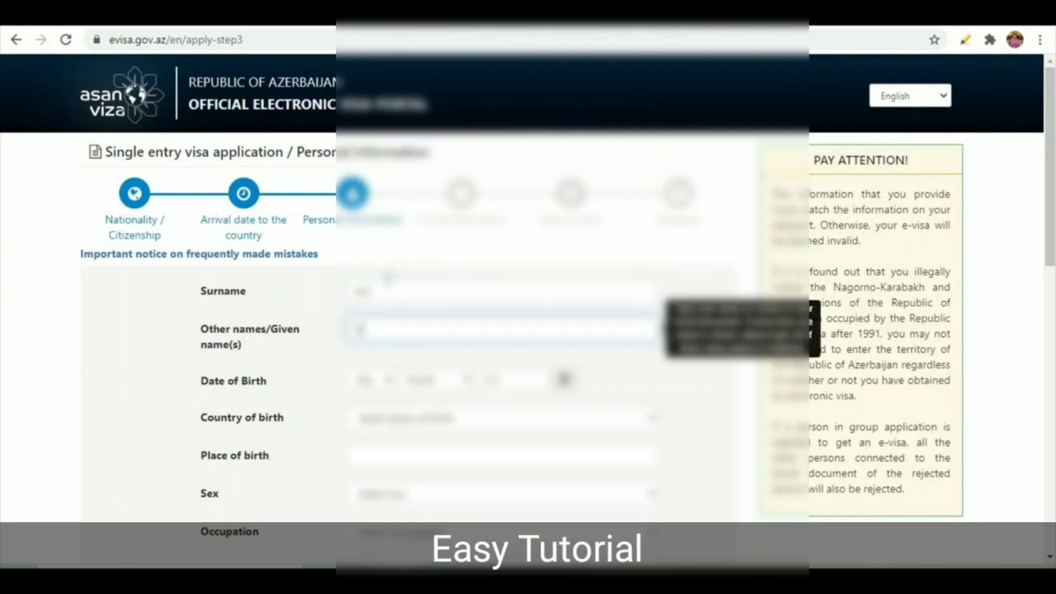
Step: Set the birth year, choose the country of birth, and type the place of birth
click(565, 378)
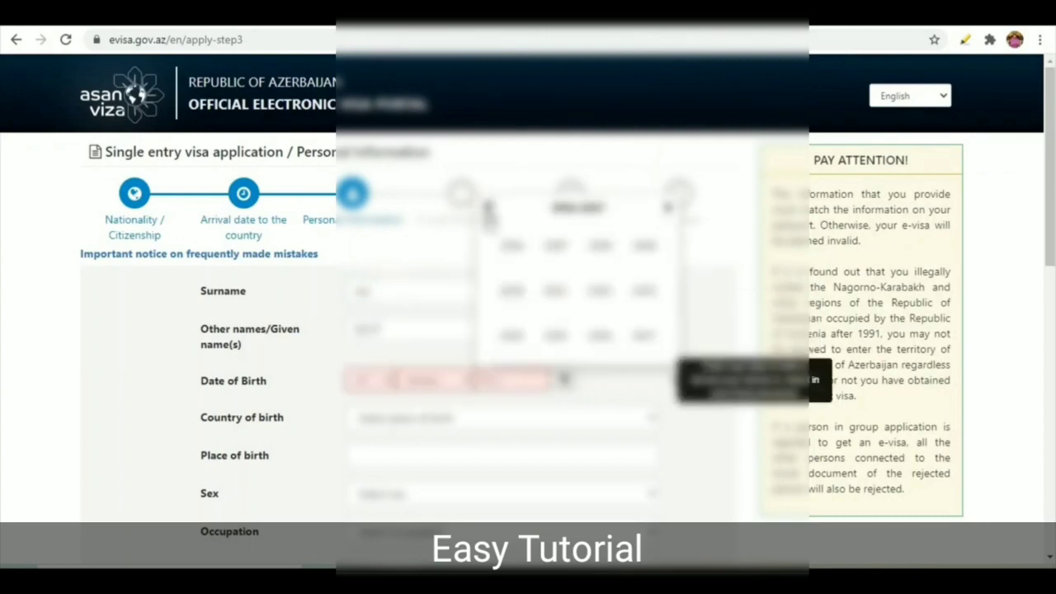
click(549, 251)
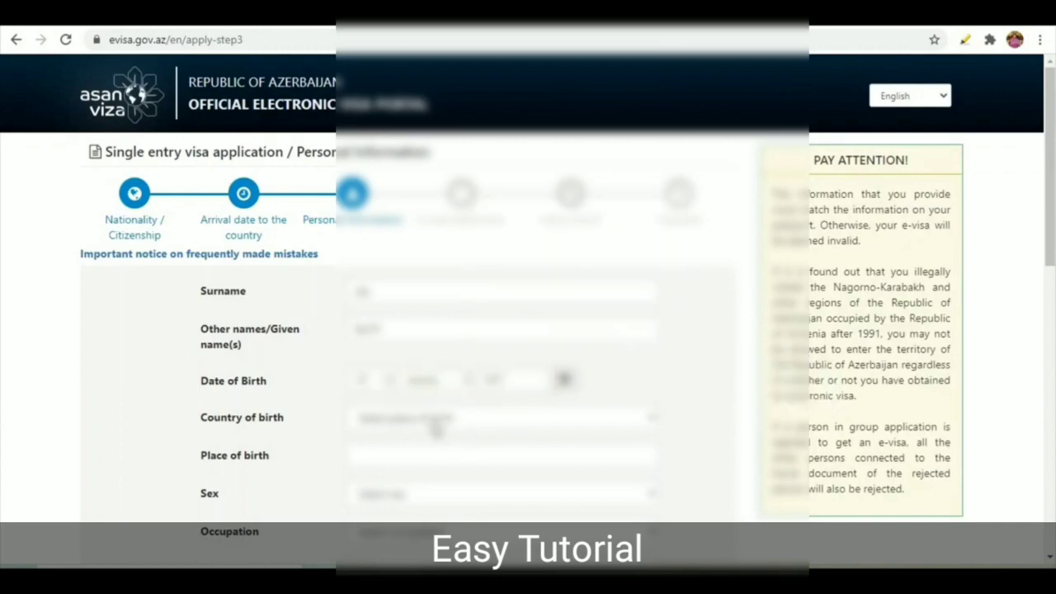
click(437, 423)
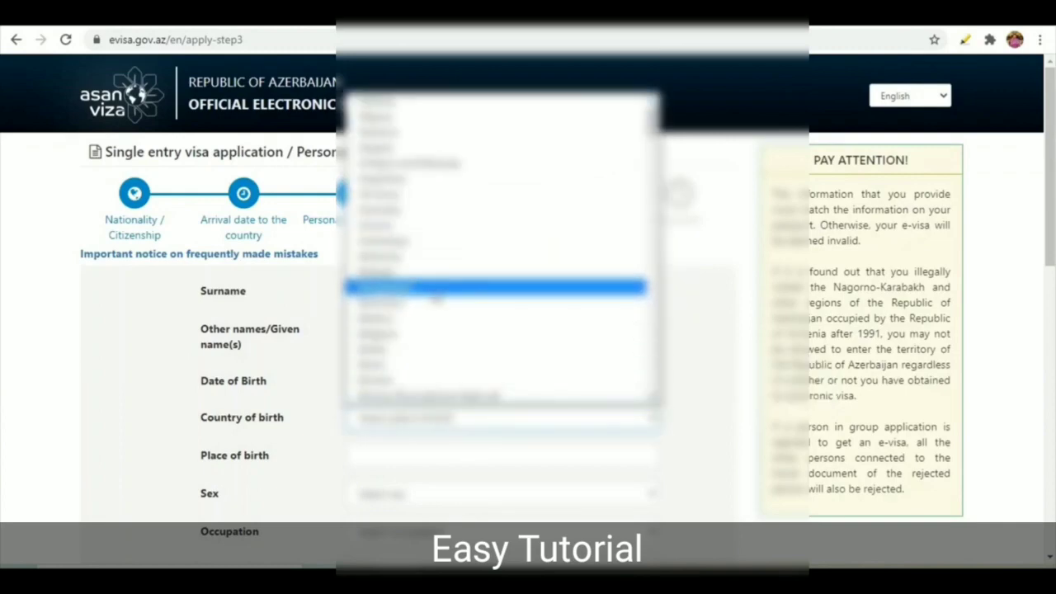
text(p)
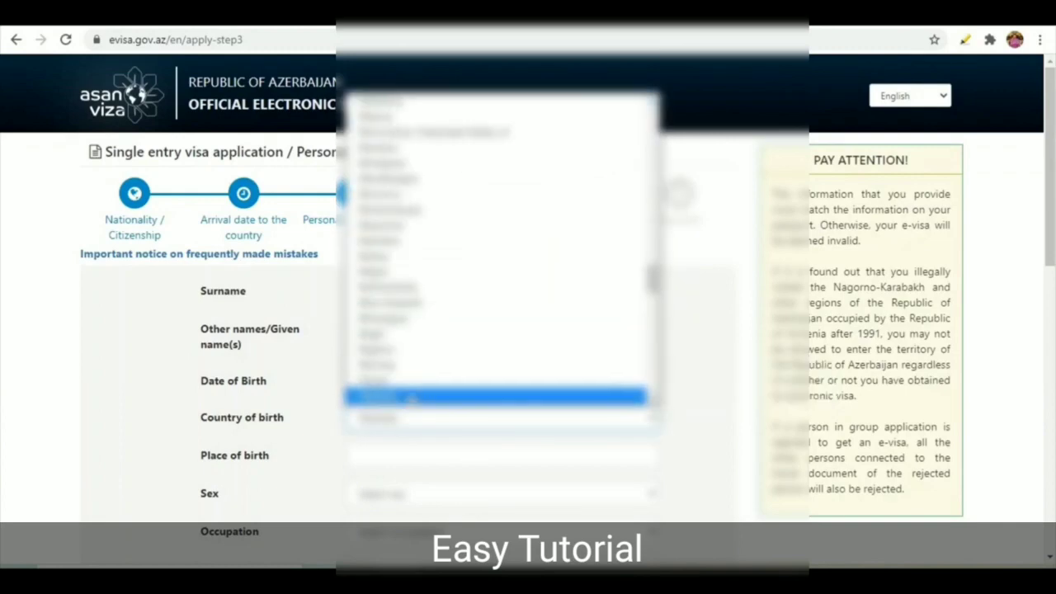
click(437, 396)
click(408, 456)
text(a)
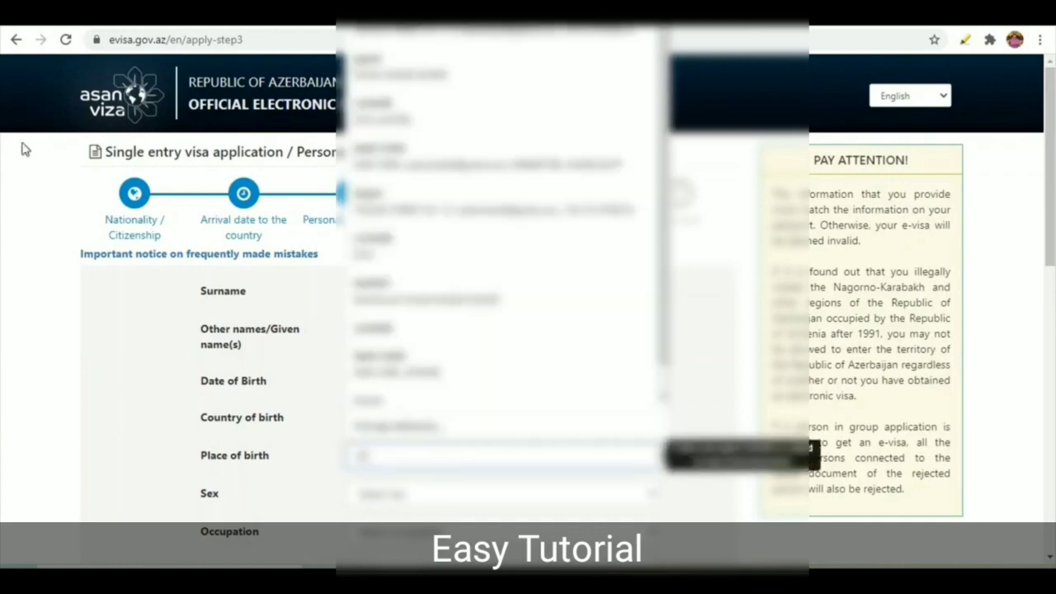
text(ster)
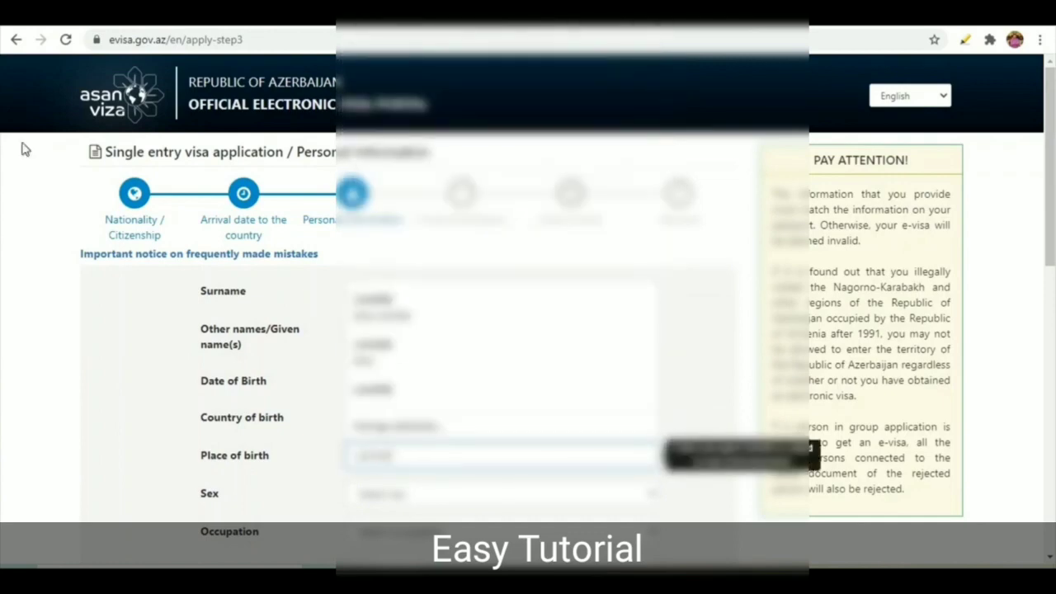
Step: Choose the applicant's sex and tidy up the place of birth entry
click(422, 495)
click(404, 536)
scroll(355, 379, down, 2)
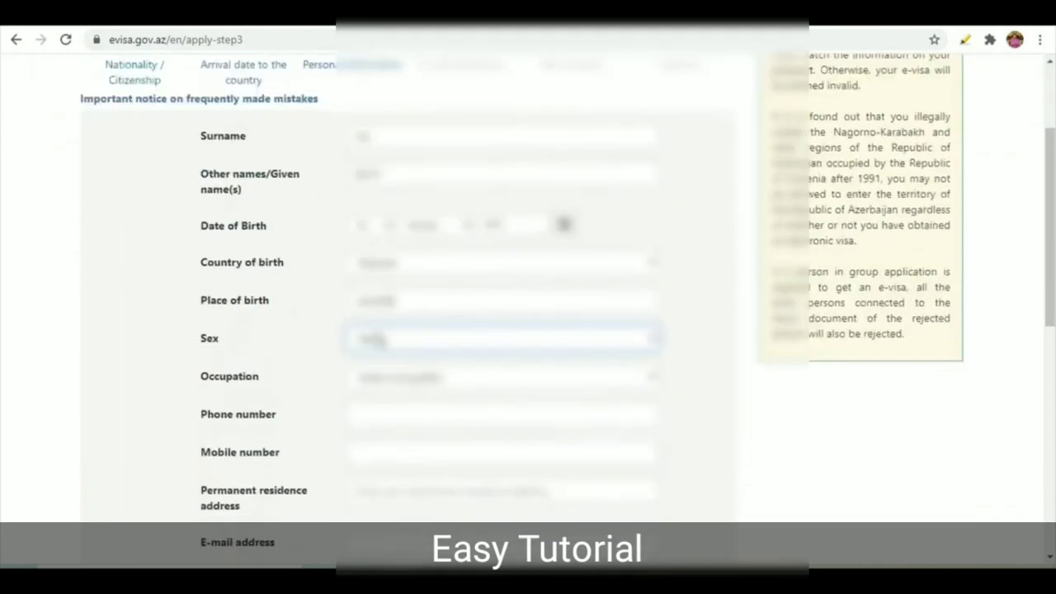
click(415, 298)
drag(414, 298, 339, 312)
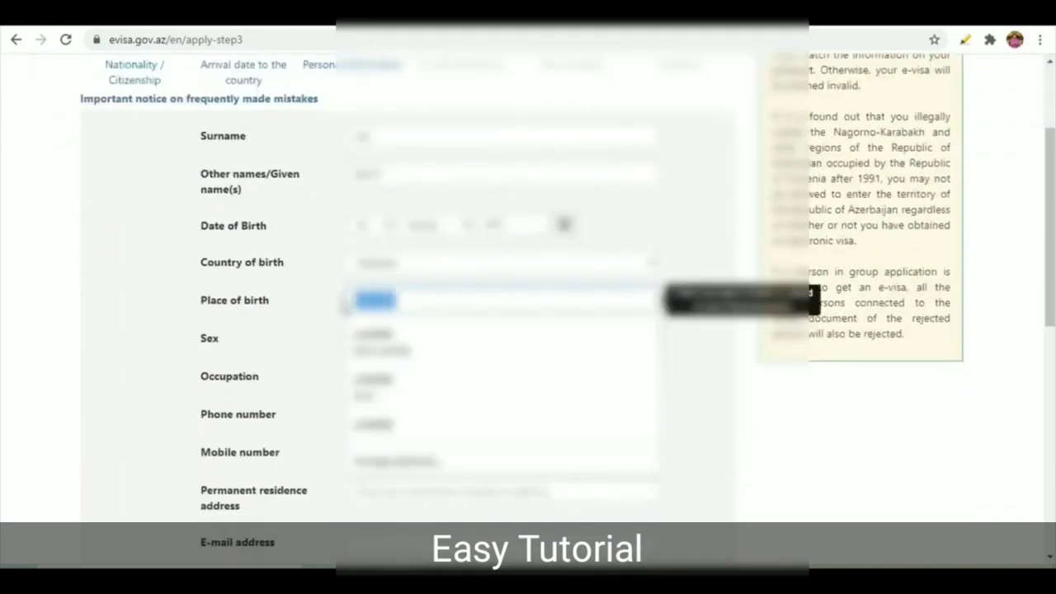
click(335, 324)
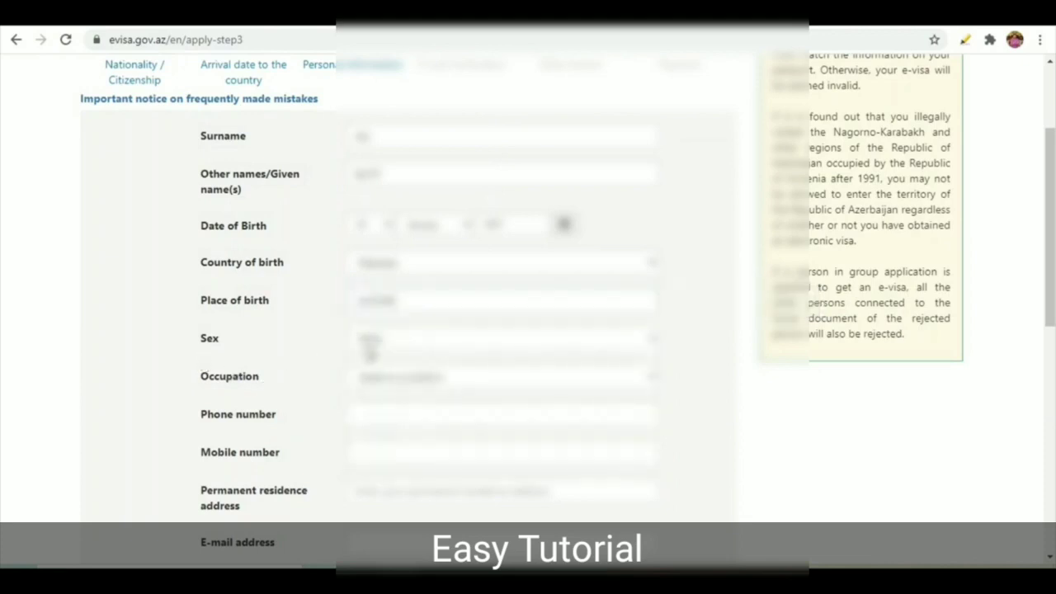
Step: Select the applicant's occupation from the occupation list
click(395, 379)
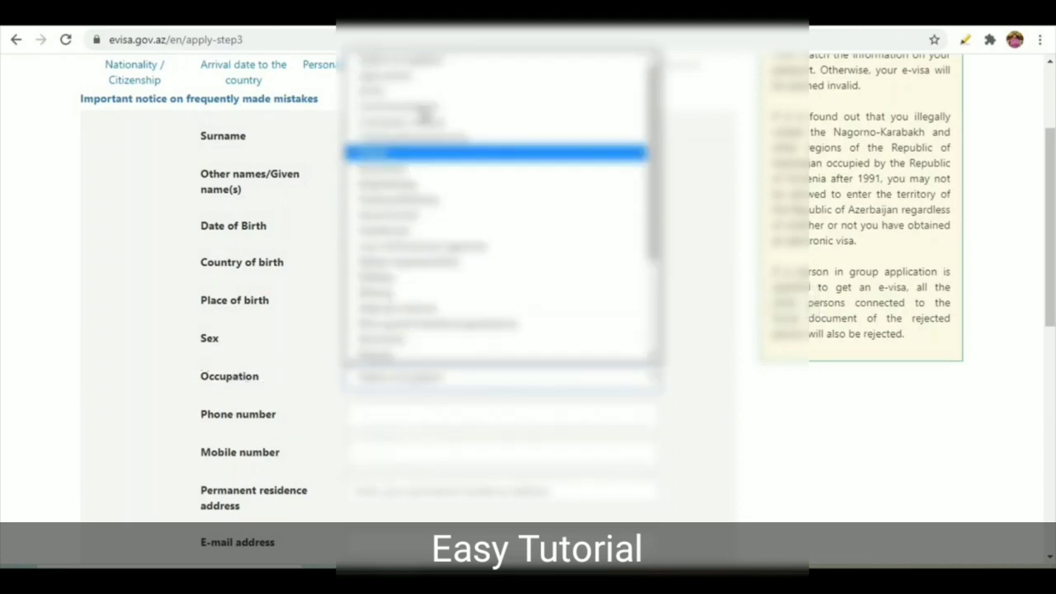
scroll(442, 164, down, 1)
scroll(442, 165, down, 3)
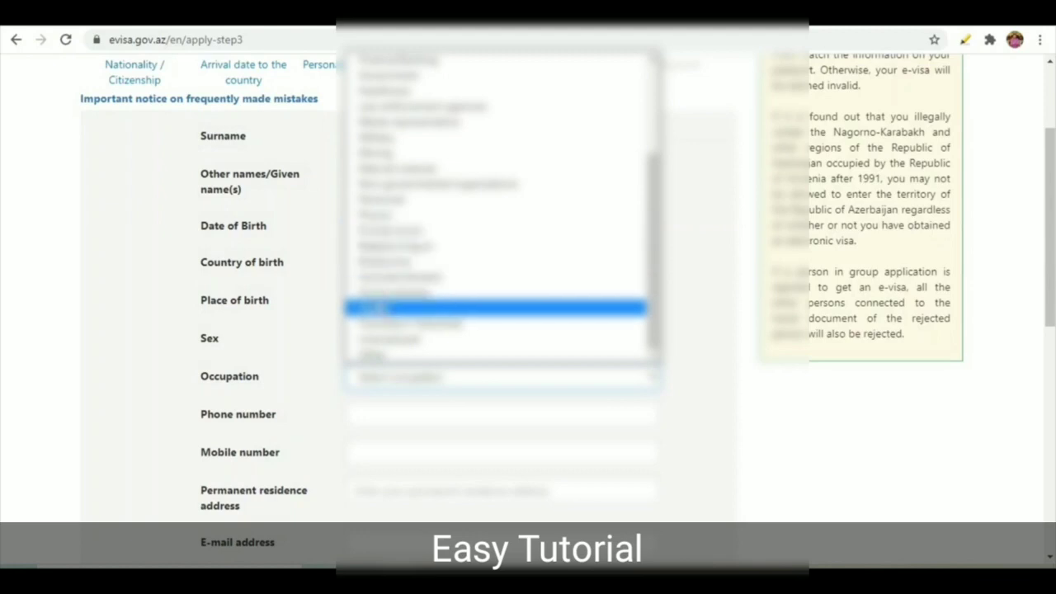
click(371, 307)
scroll(306, 294, down, 1)
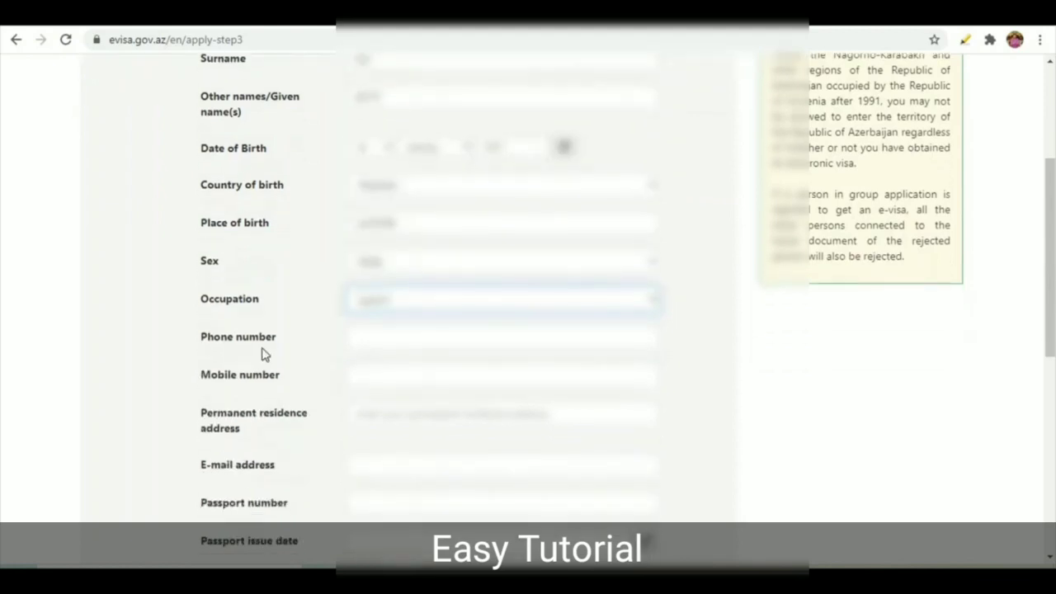
Step: Enter the applicant's mobile number
click(503, 337)
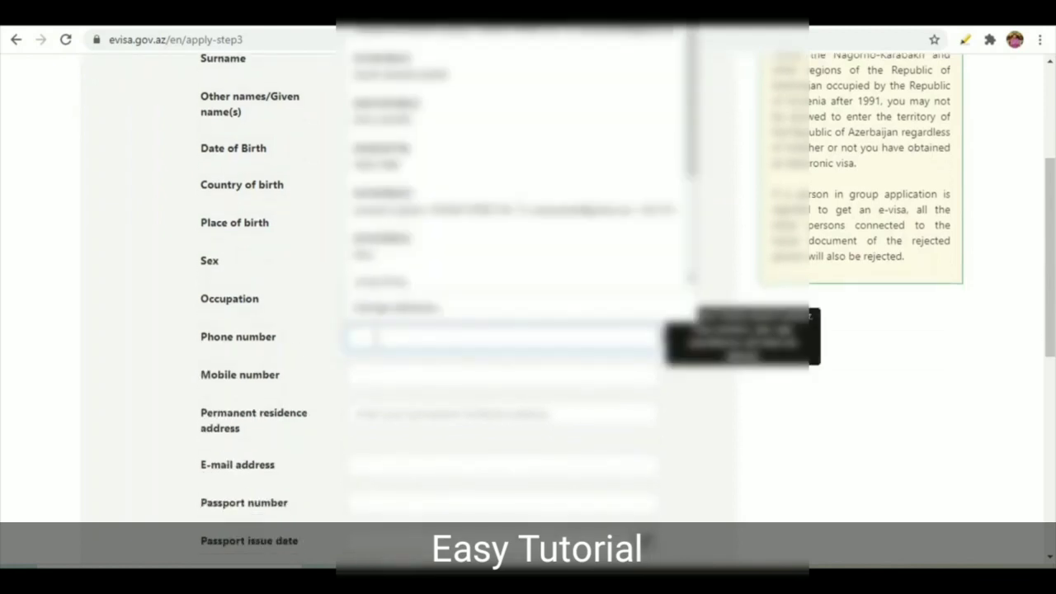
click(419, 337)
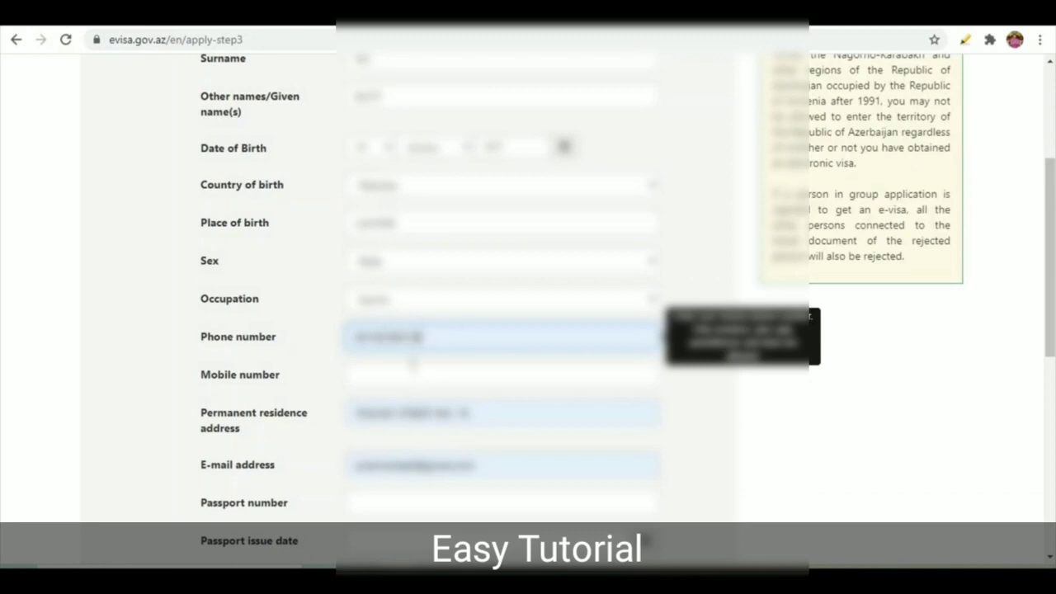
click(411, 373)
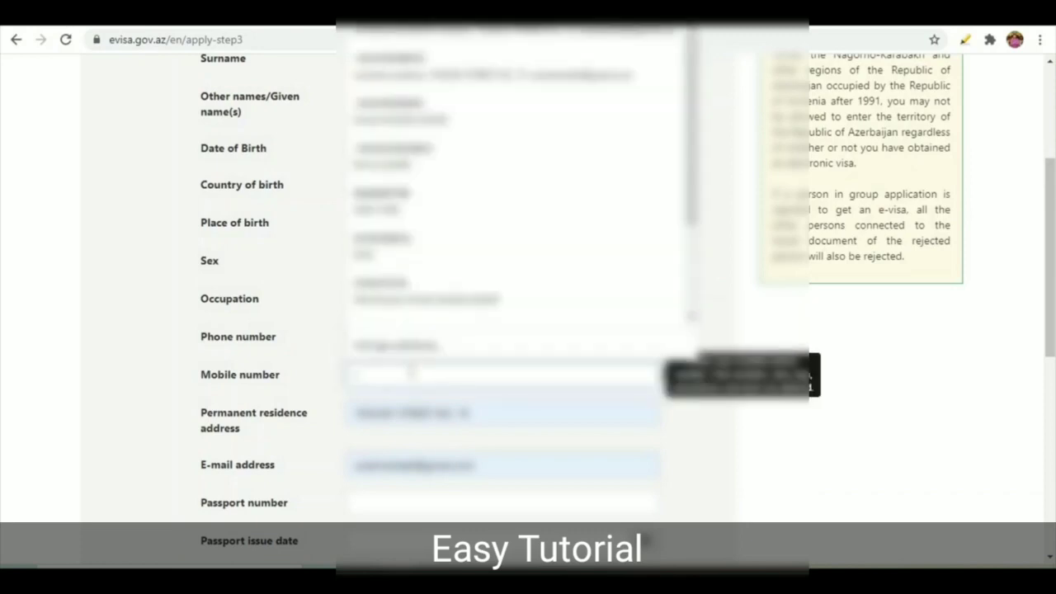
key(ctrl+l)
text(7)
click(411, 372)
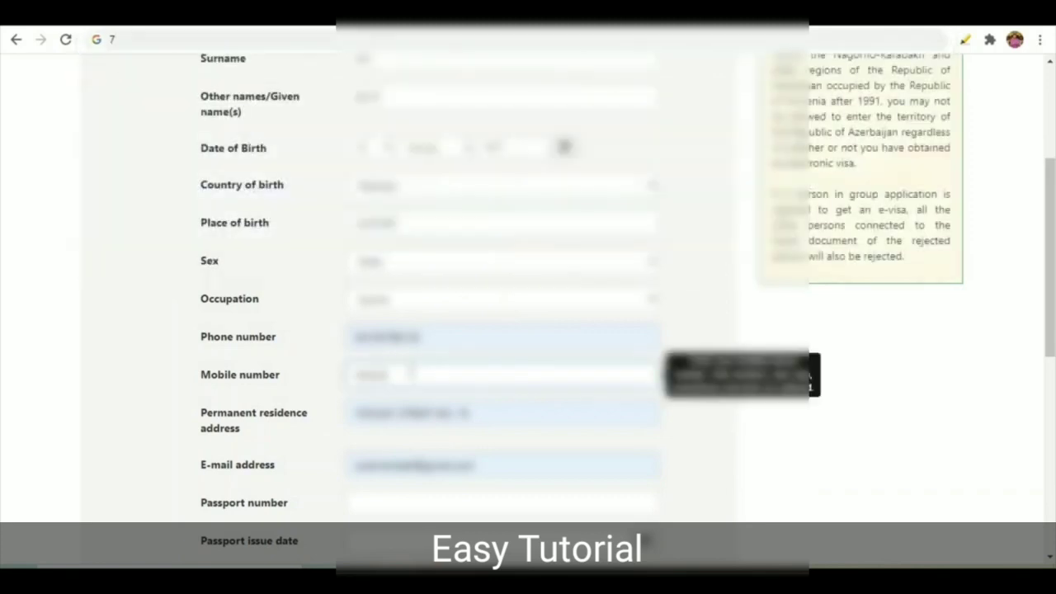
text(7777)
Step: Retype the permanent residence address from a saved suggestion and fill the e-mail address
click(486, 412)
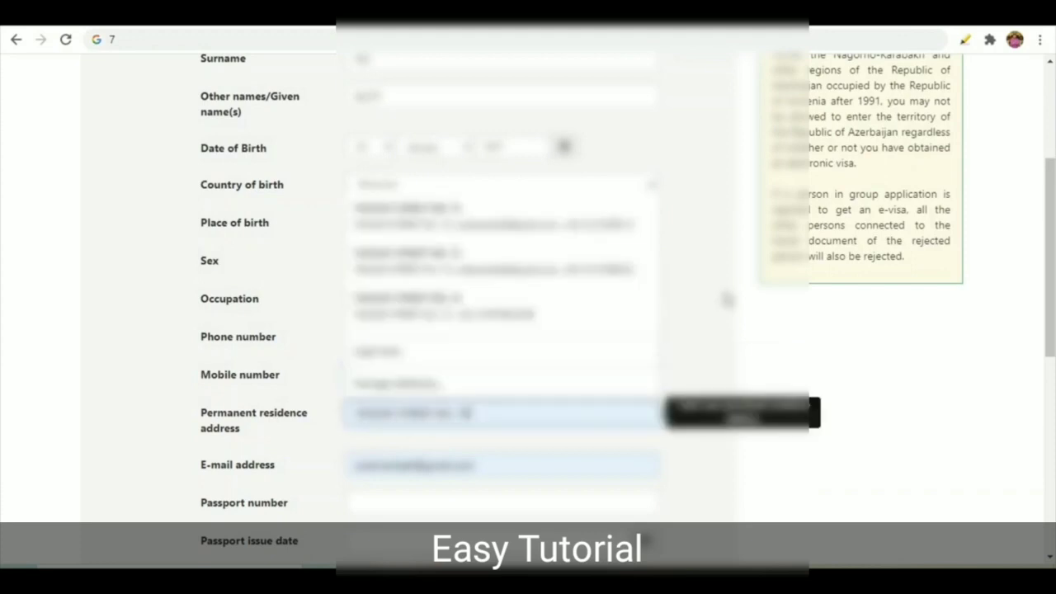
key(BackSpace)
key(BackSpace)
key(BackSpace)
key(BackSpace)
key(BackSpace)
key(BackSpace)
key(BackSpace)
key(BackSpace)
key(BackSpace)
key(BackSpace)
key(BackSpace)
key(BackSpace)
key(BackSpace)
key(BackSpace)
key(BackSpace)
key(BackSpace)
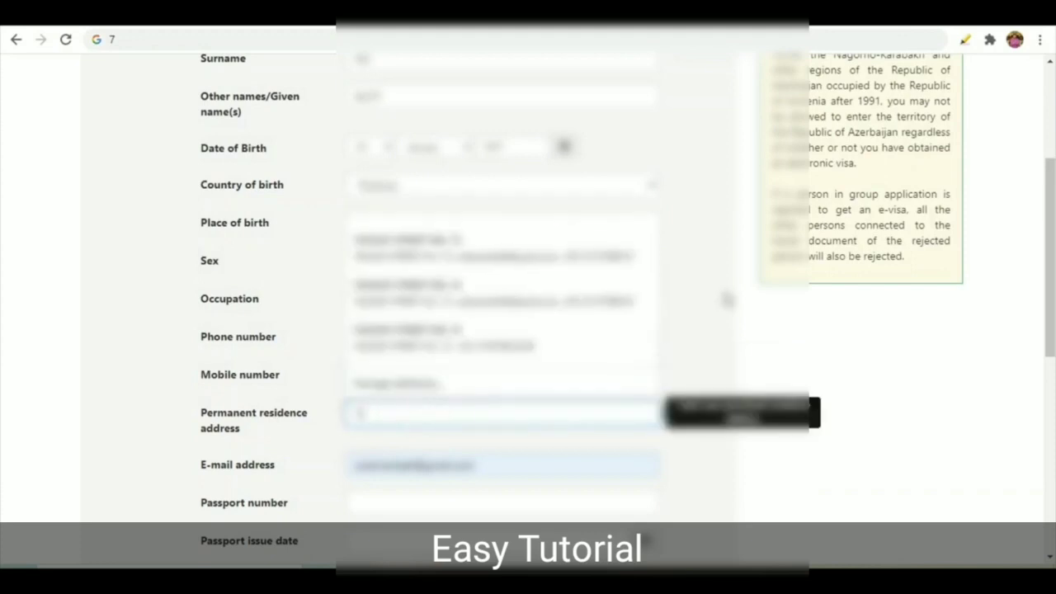
text(Emal)
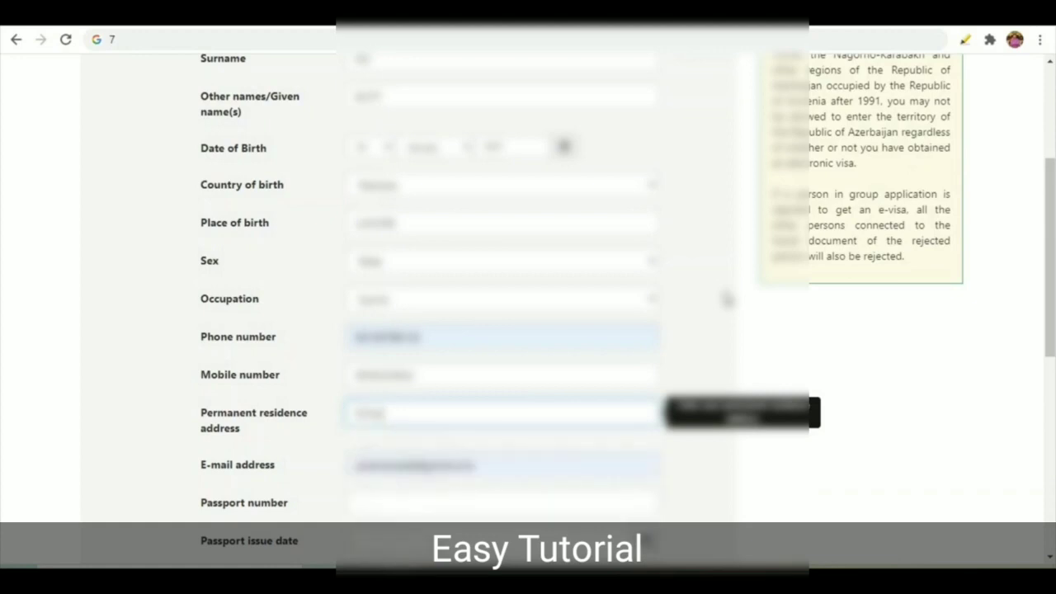
text( town)
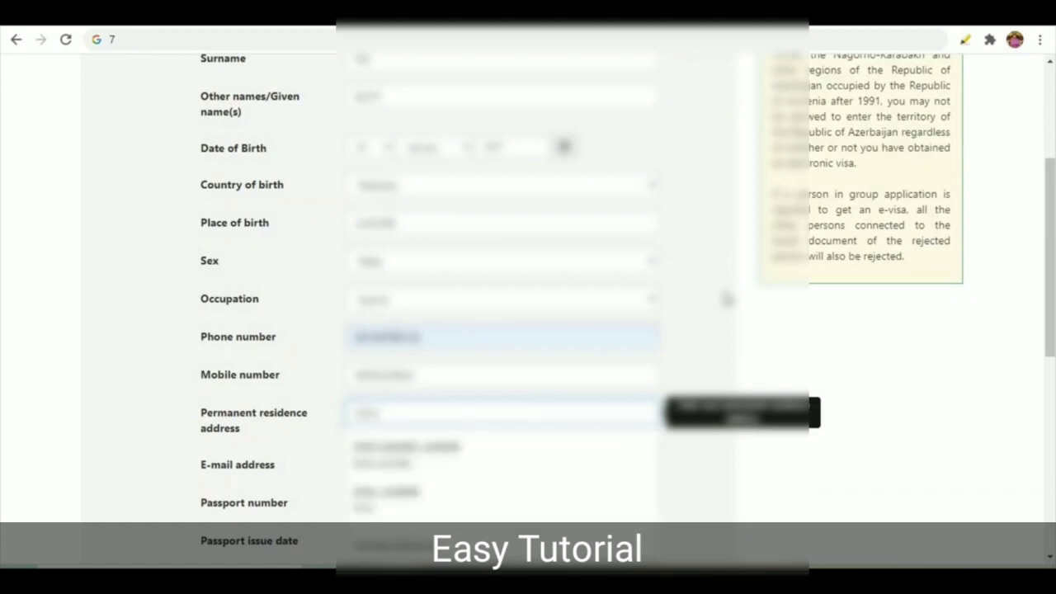
text(sh)
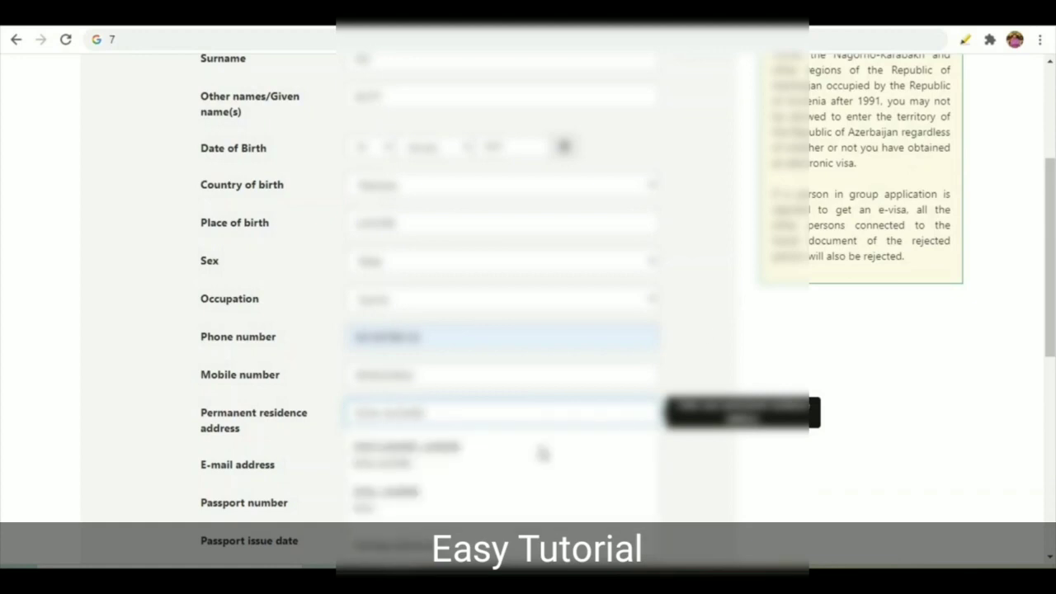
click(646, 539)
click(278, 467)
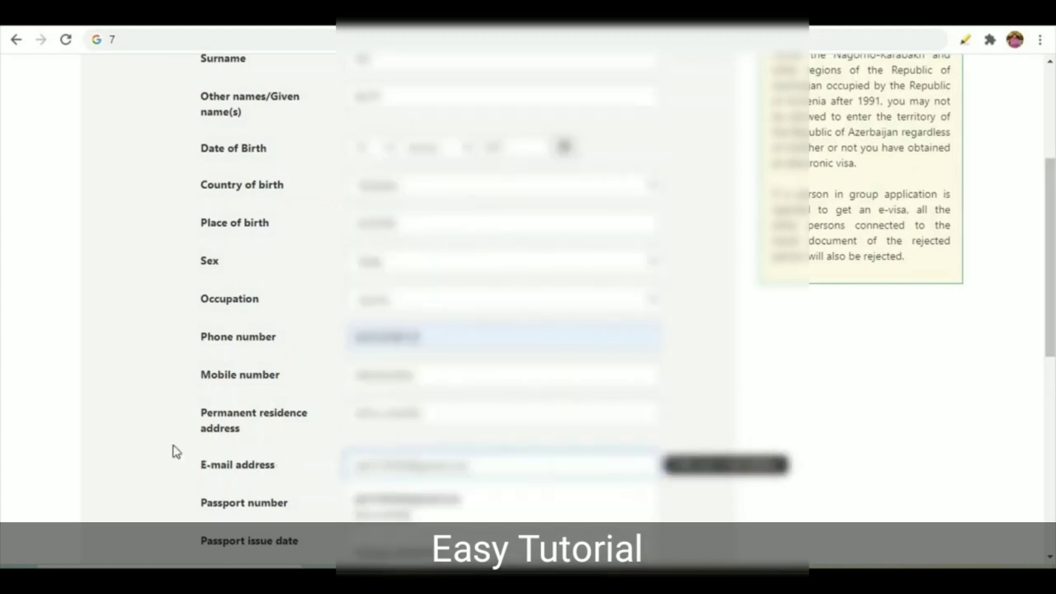
scroll(351, 391, down, 2)
Step: Fill the passport number from a saved suggestion
click(382, 357)
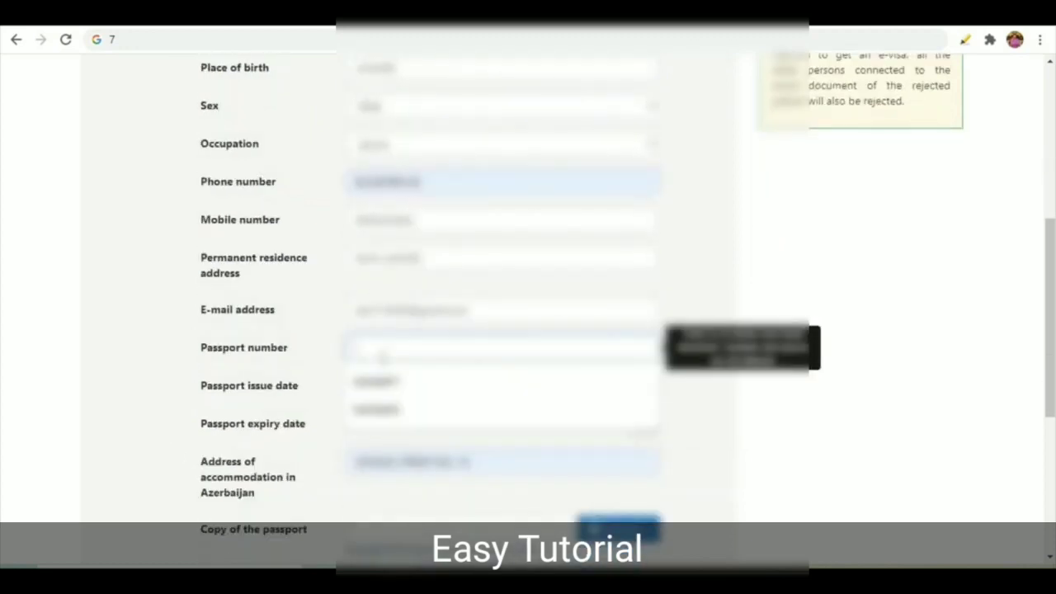
click(384, 389)
click(382, 389)
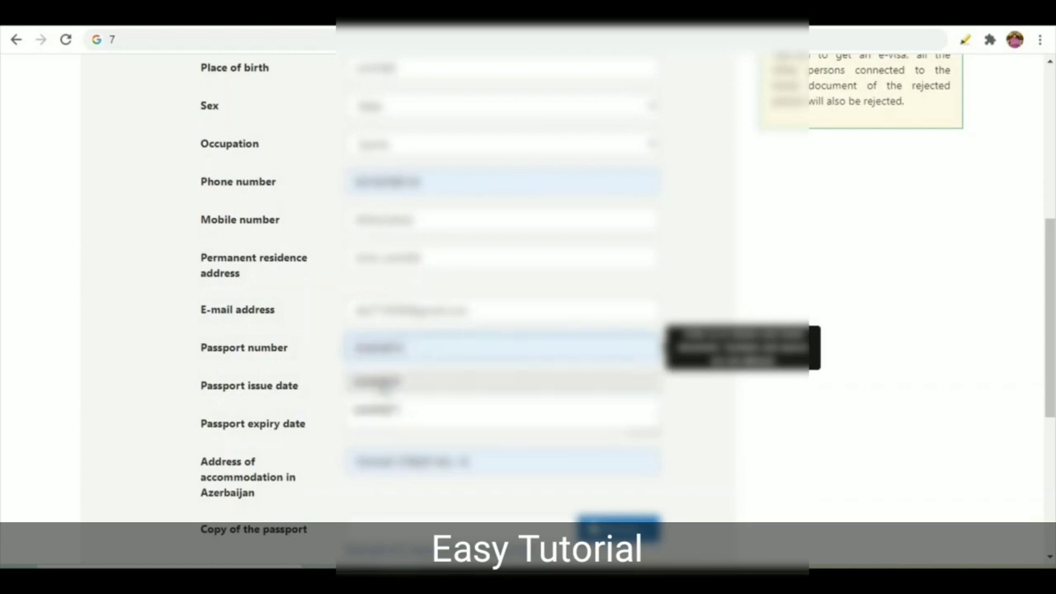
click(380, 382)
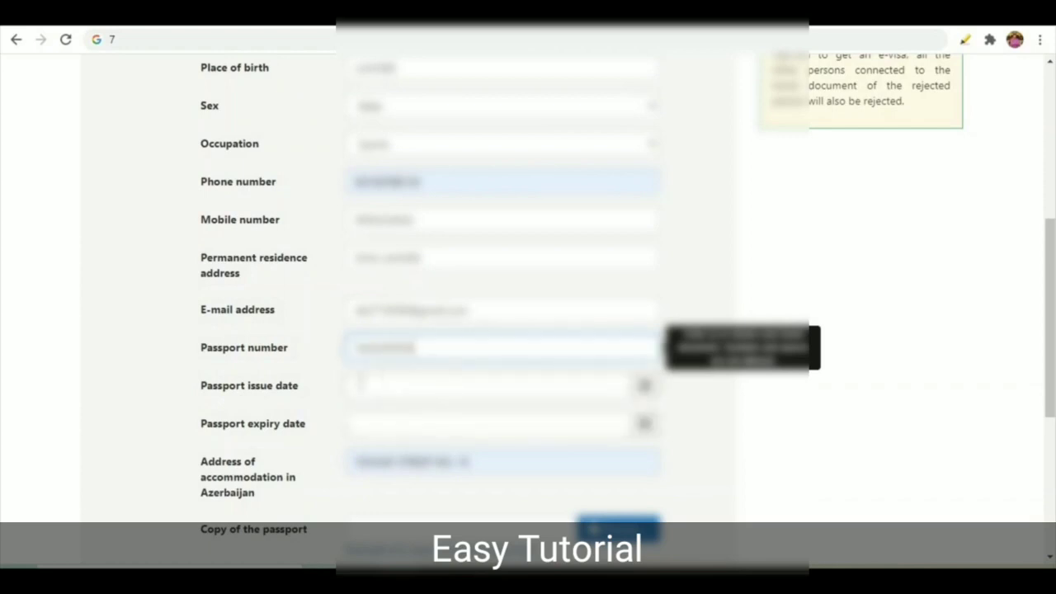
Step: Set the passport issue date in January and the passport expiry date using the calendars
scroll(264, 363, down, 1)
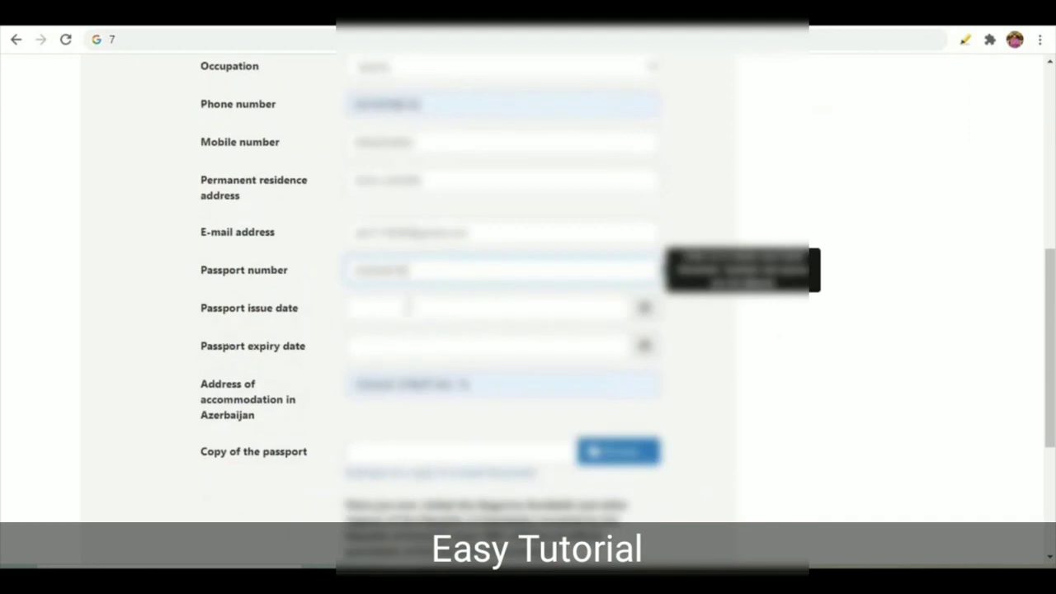
click(644, 307)
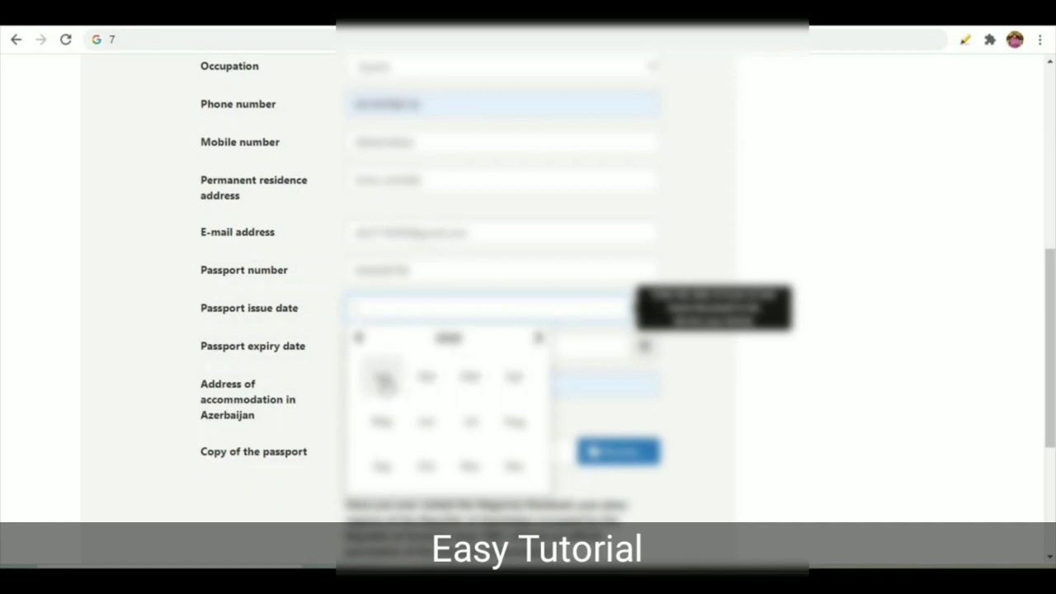
click(382, 377)
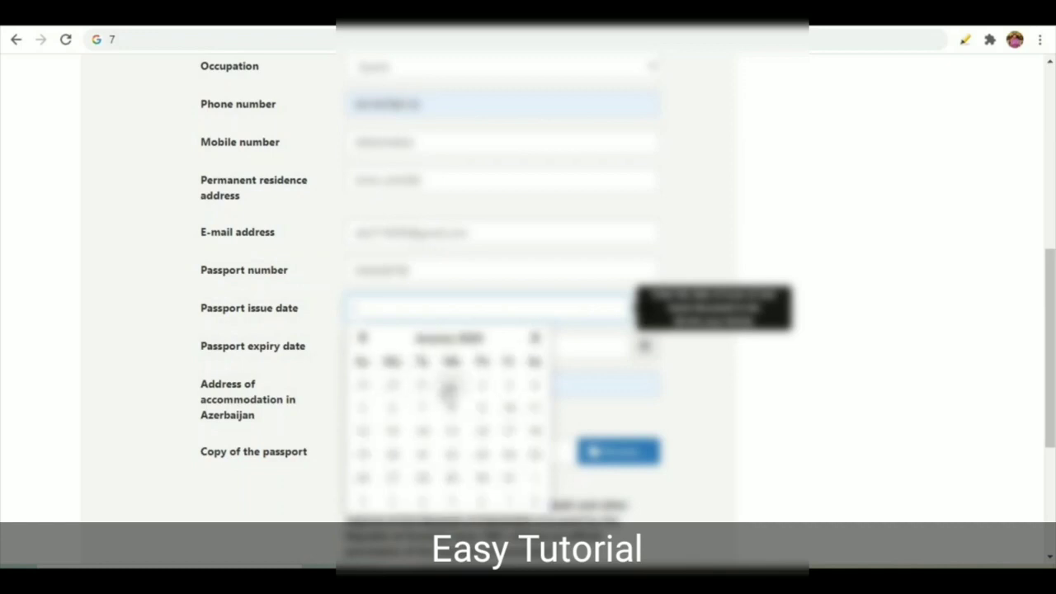
click(449, 388)
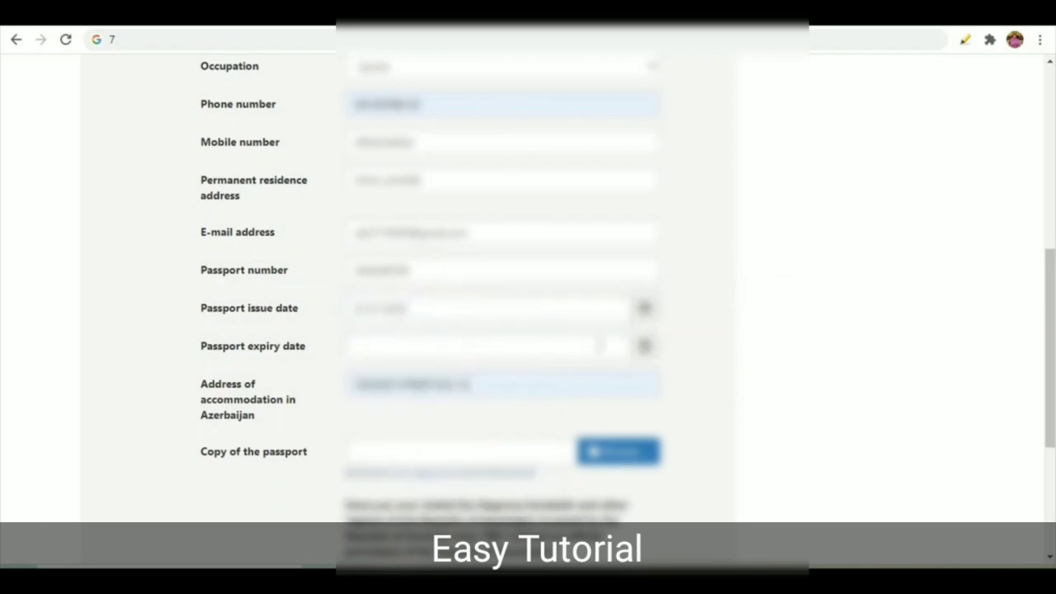
click(600, 344)
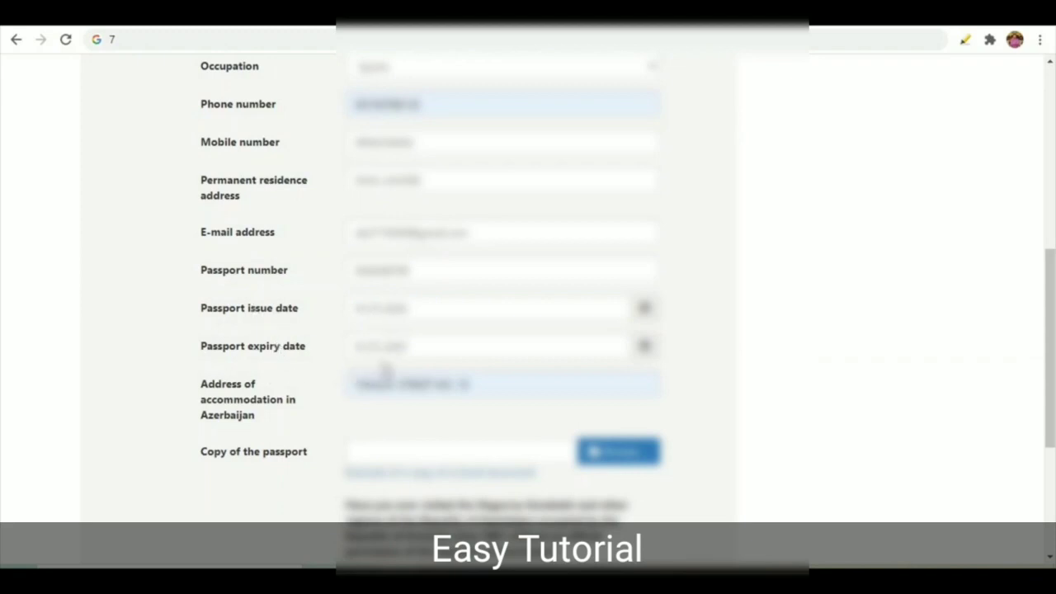
scroll(408, 354, down, 2)
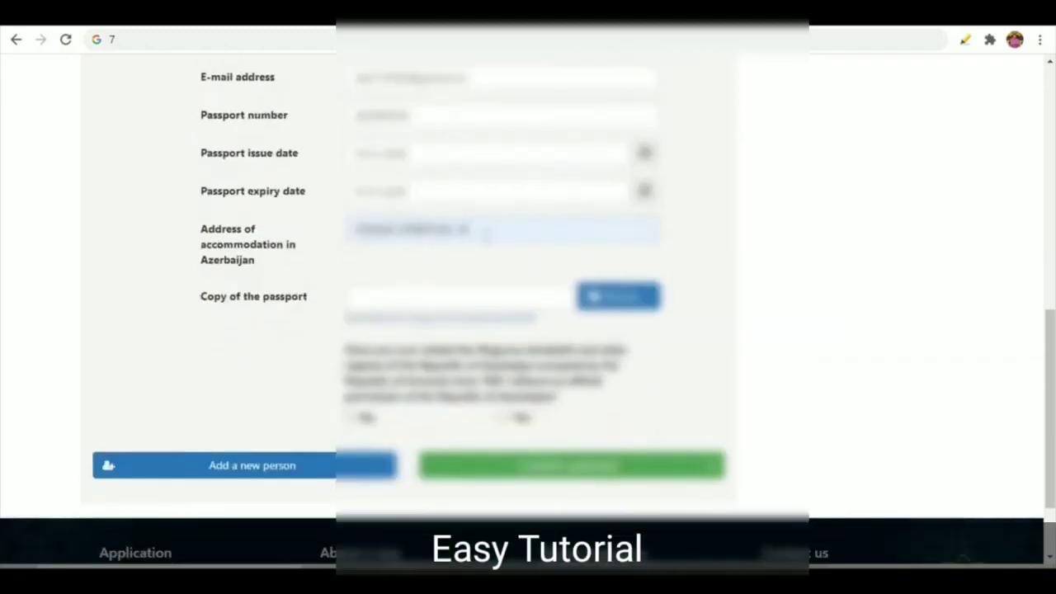
Step: Clear the accommodation address in Azerbaijan and start typing the city name
click(487, 235)
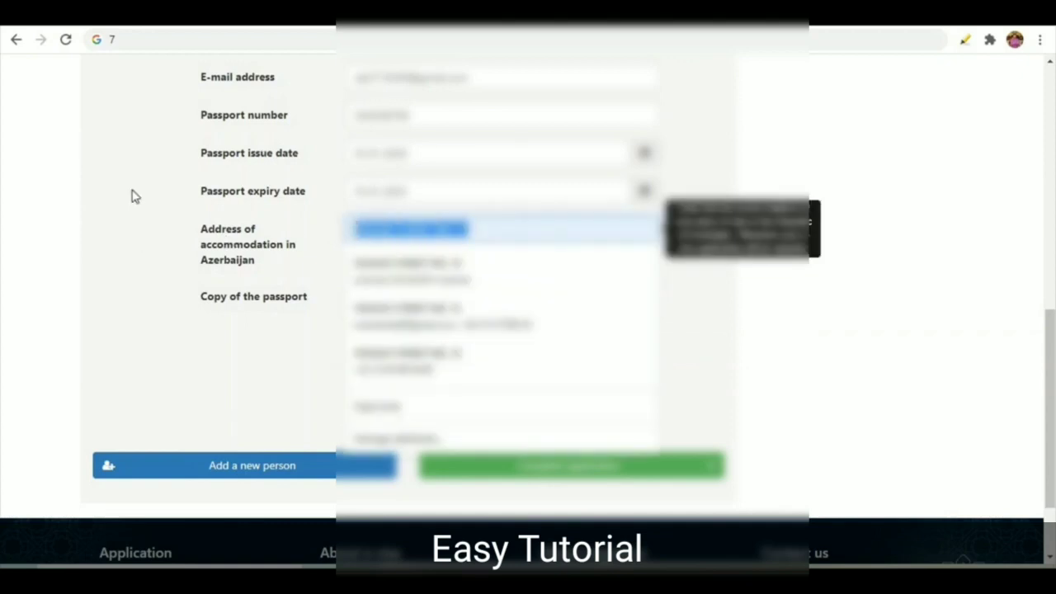
key(BackSpace)
text(ba)
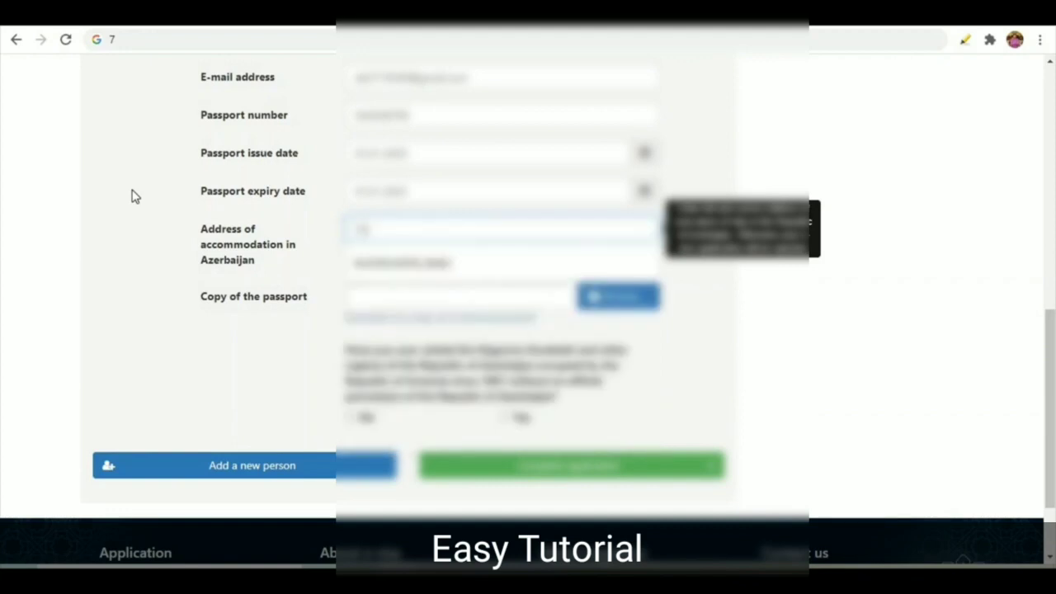